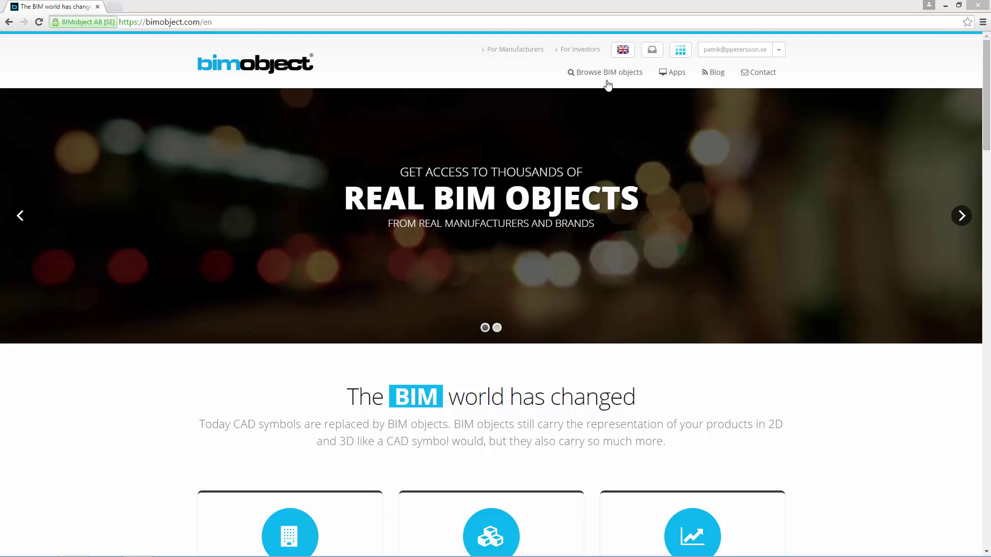
- Browse the BIMobject catalogue and filter it to the Steni brand
left_click(614, 73)
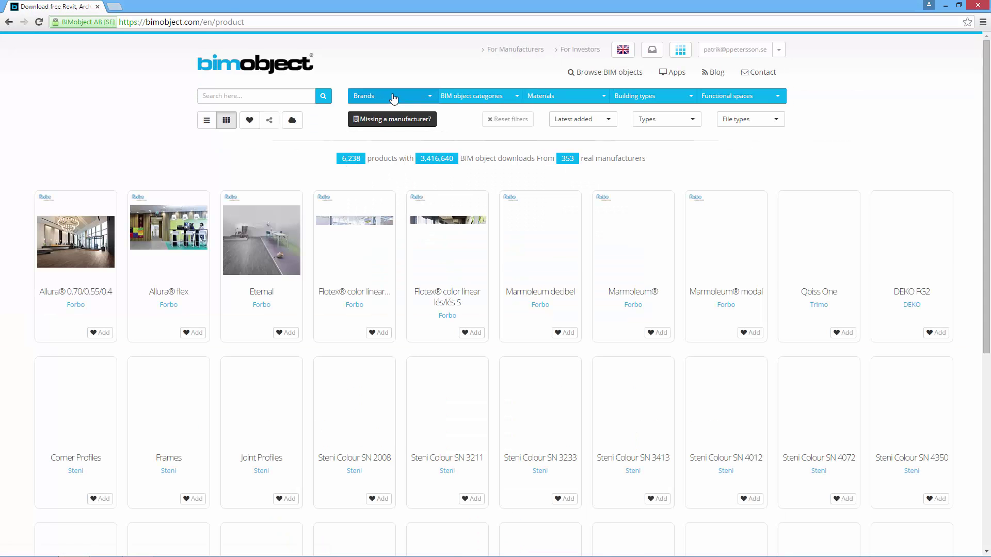
left_click(394, 98)
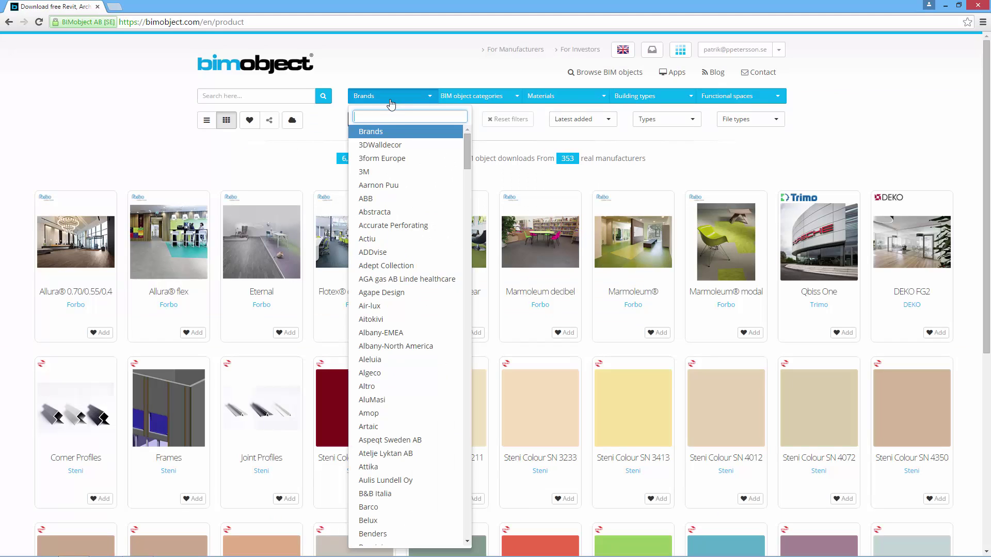
type("steni")
left_click(397, 132)
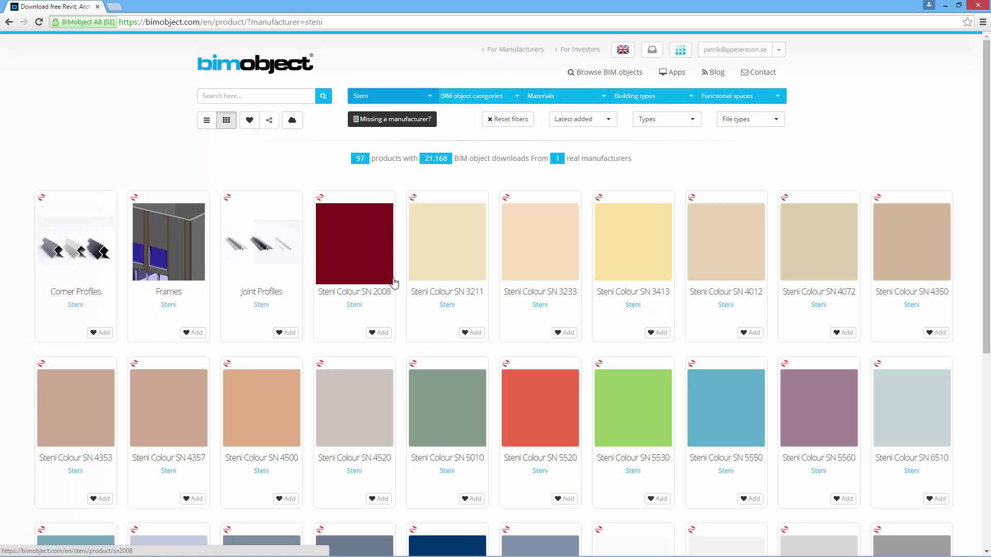
- Scroll the Steni results and open the Steni System Solution product page
scroll(395, 279, "down", 9)
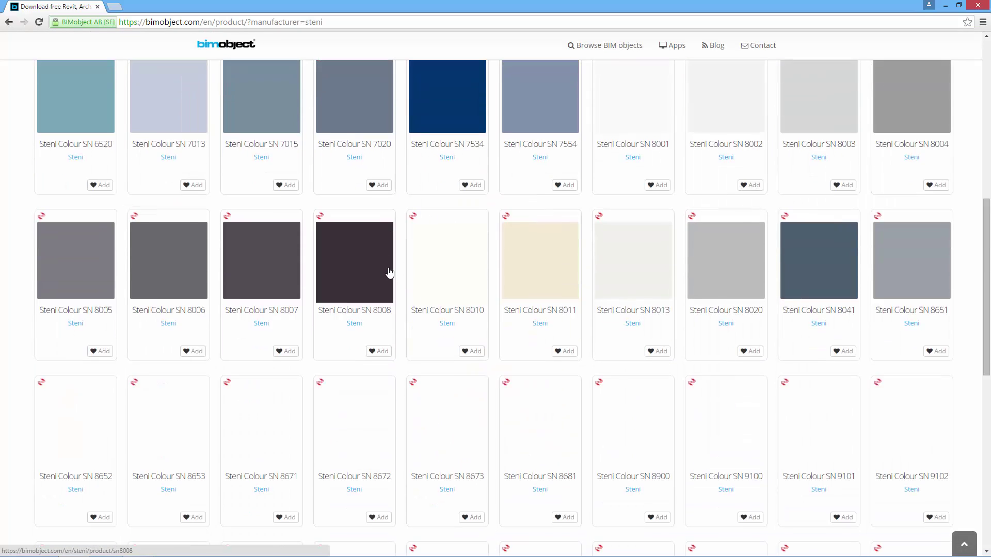
scroll(384, 276, "down", 12)
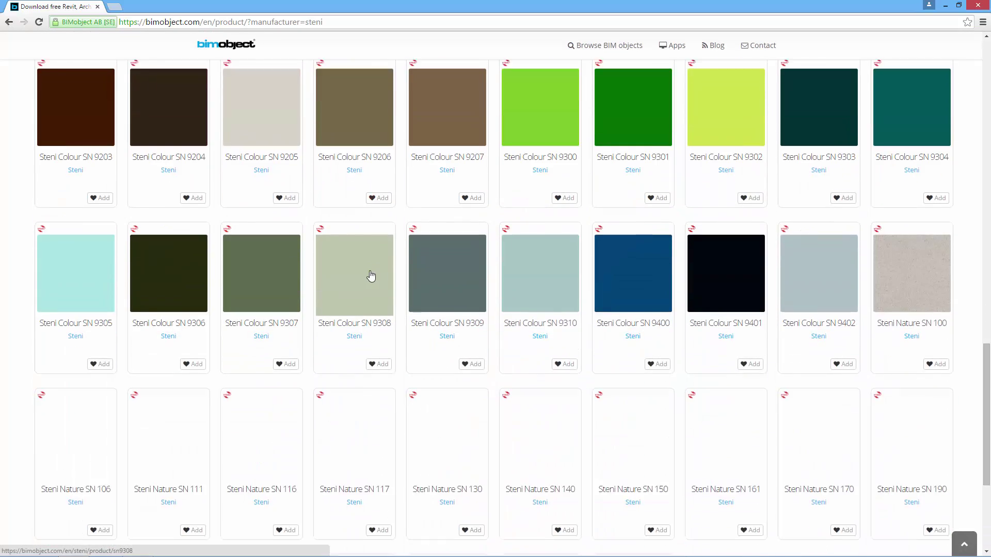
scroll(370, 276, "down", 4)
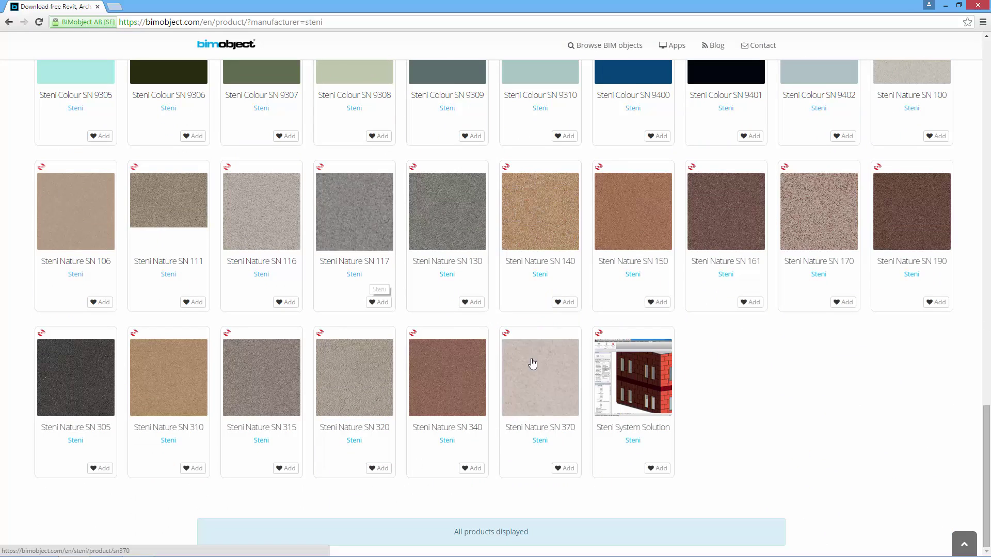
left_click(645, 405)
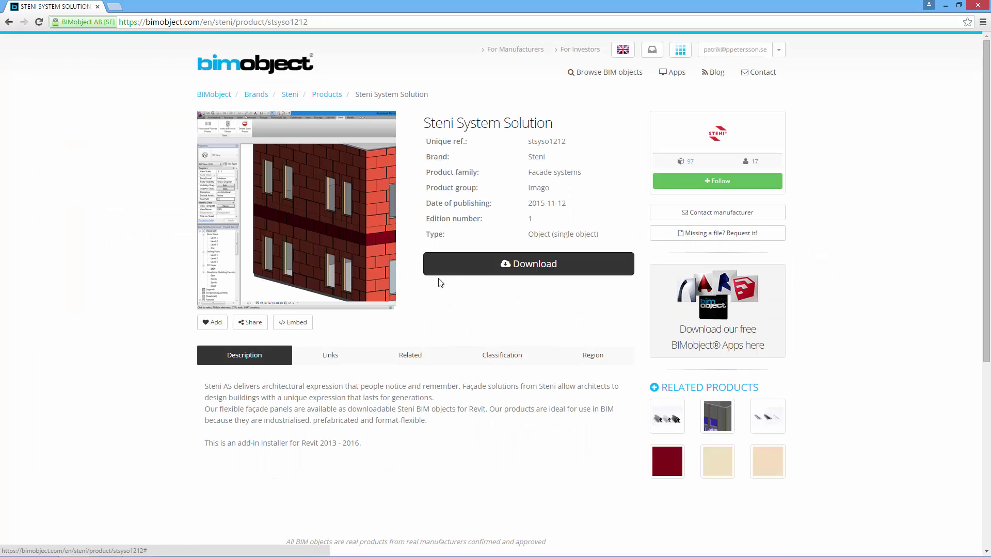
- Look through the Links, Related and Classification tabs, then return to the description
left_click(354, 355)
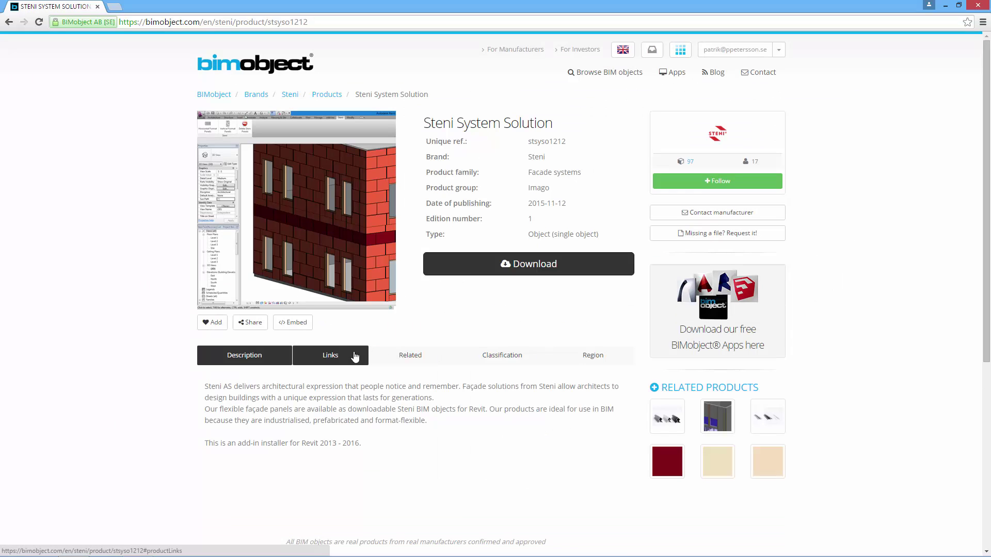
left_click(425, 360)
left_click(496, 358)
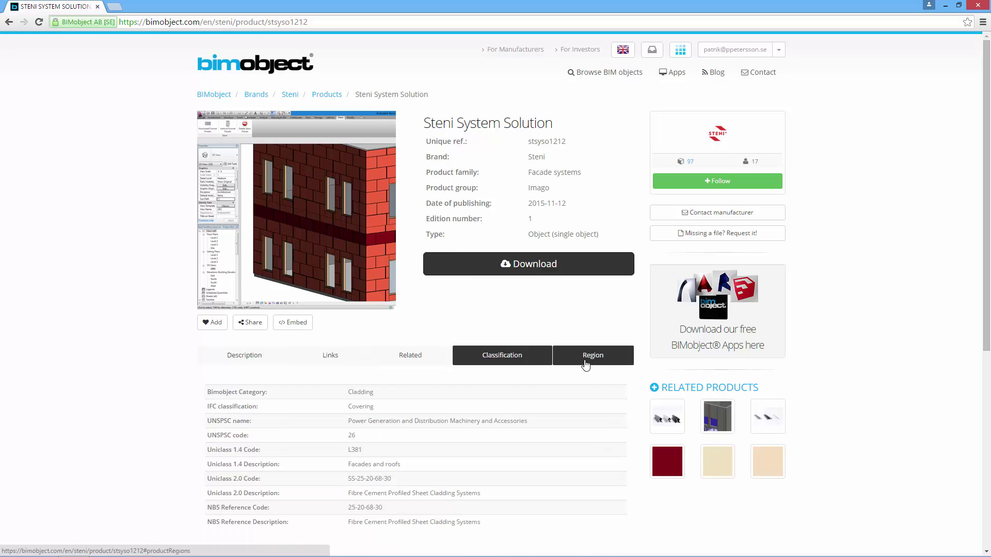
left_click(281, 358)
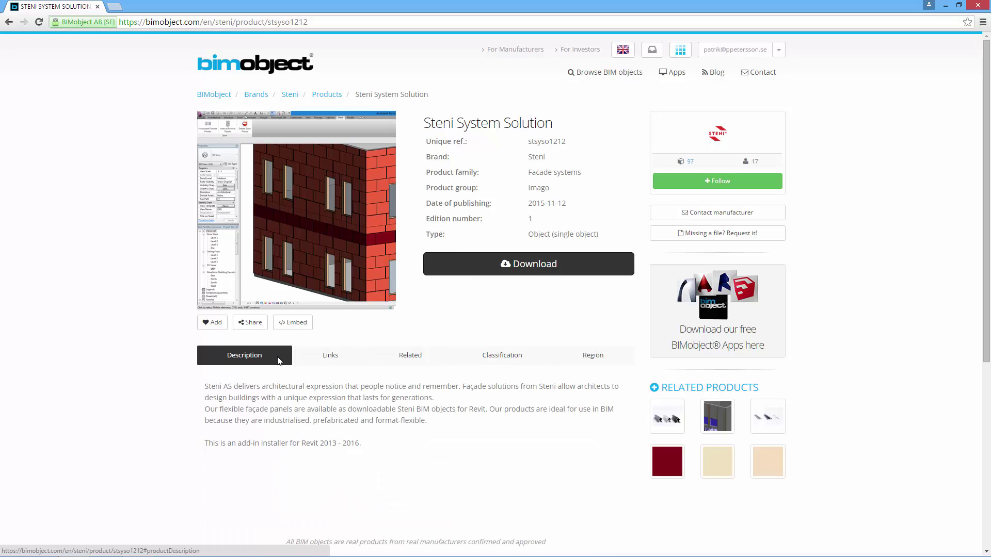
- Download the Steni-facade-installer.exe installation file and close the download window
left_click(518, 264)
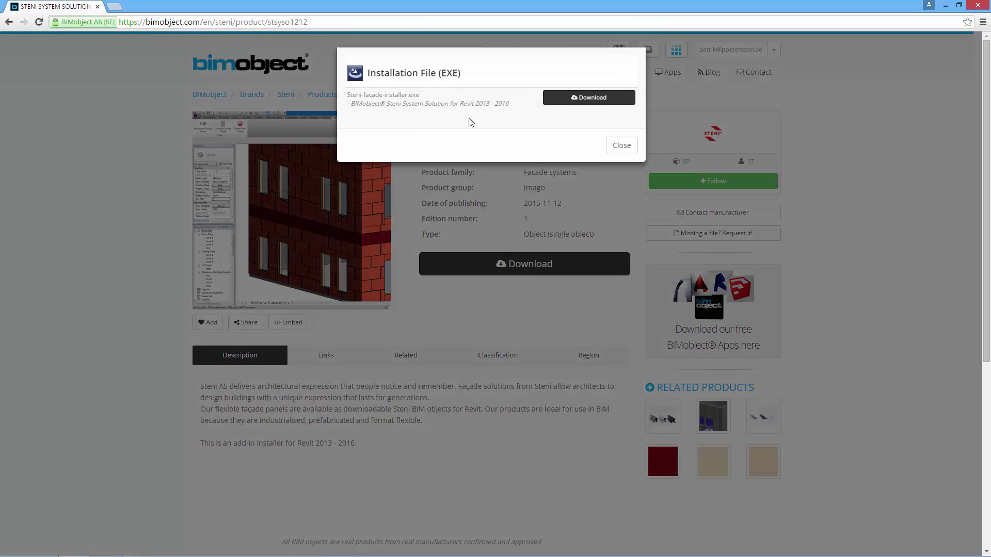
left_click(562, 97)
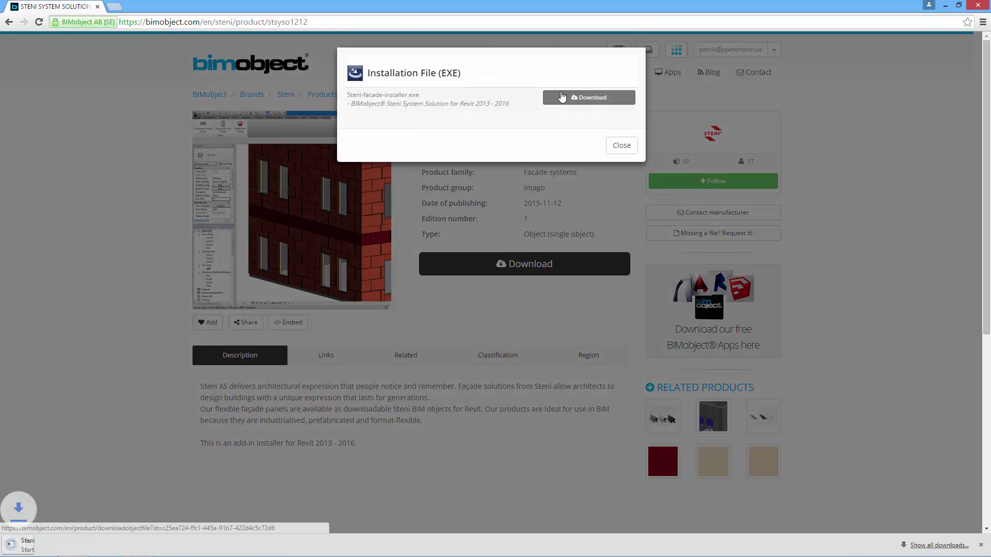
left_click(621, 146)
- Show Steni-facade-installer.exe in its folder and run it as administrator
left_click(104, 543)
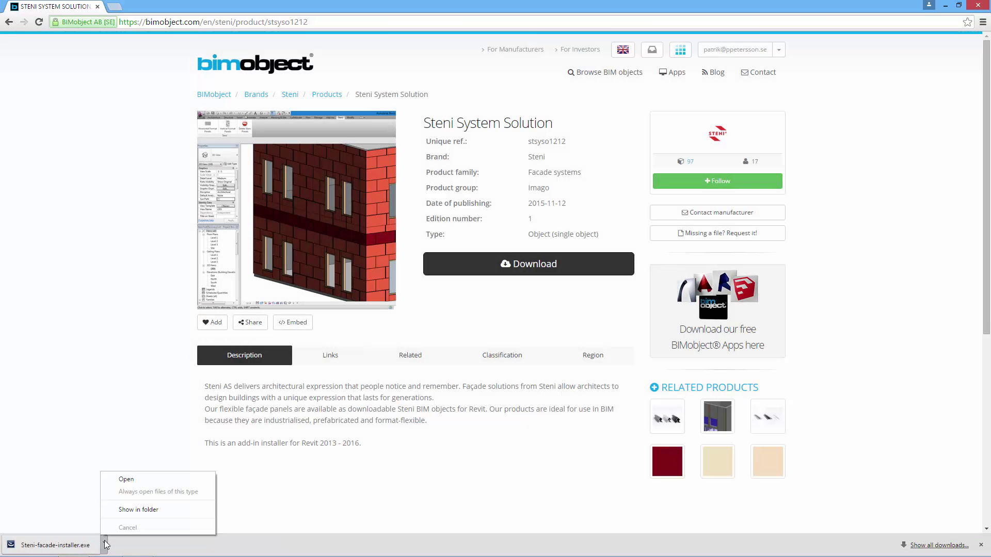
left_click(149, 509)
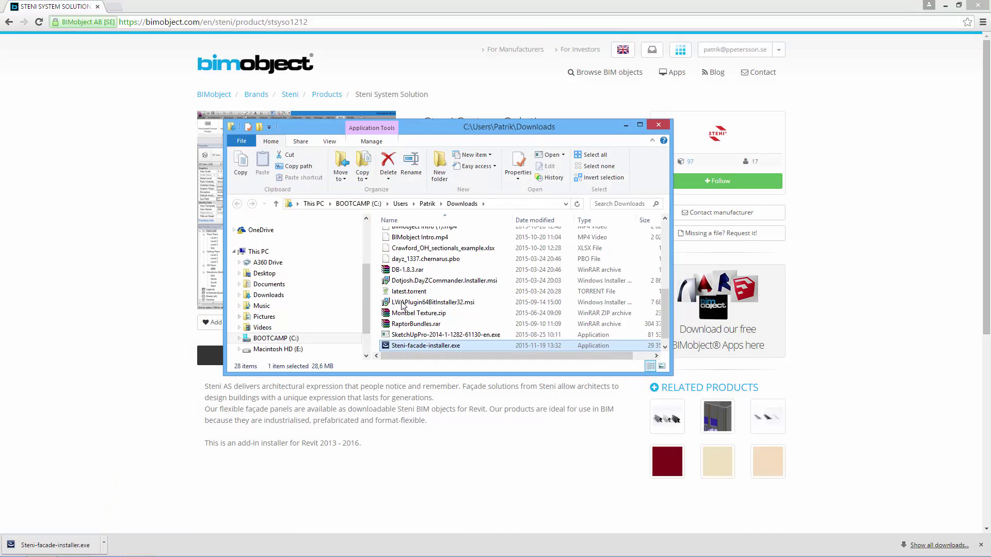
right_click(443, 349)
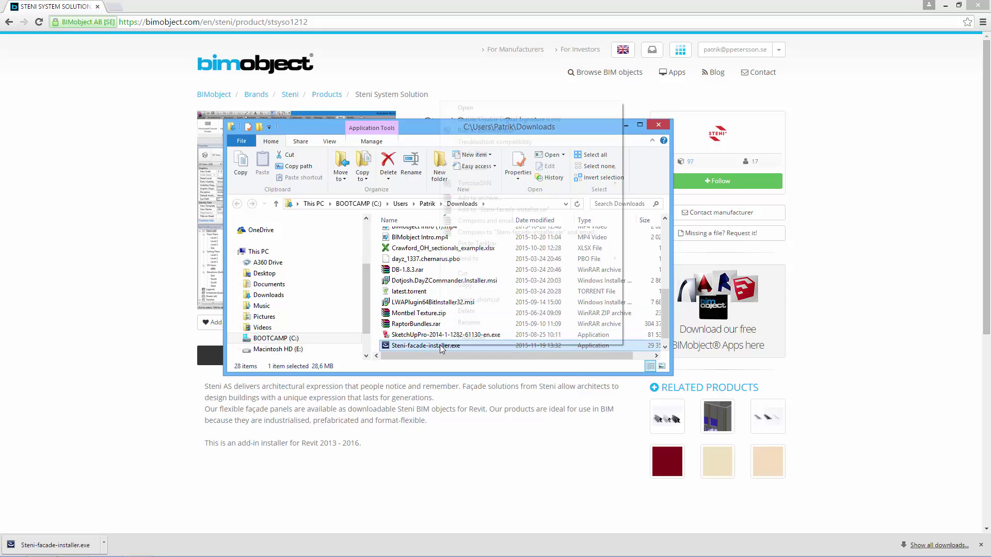
left_click(487, 130)
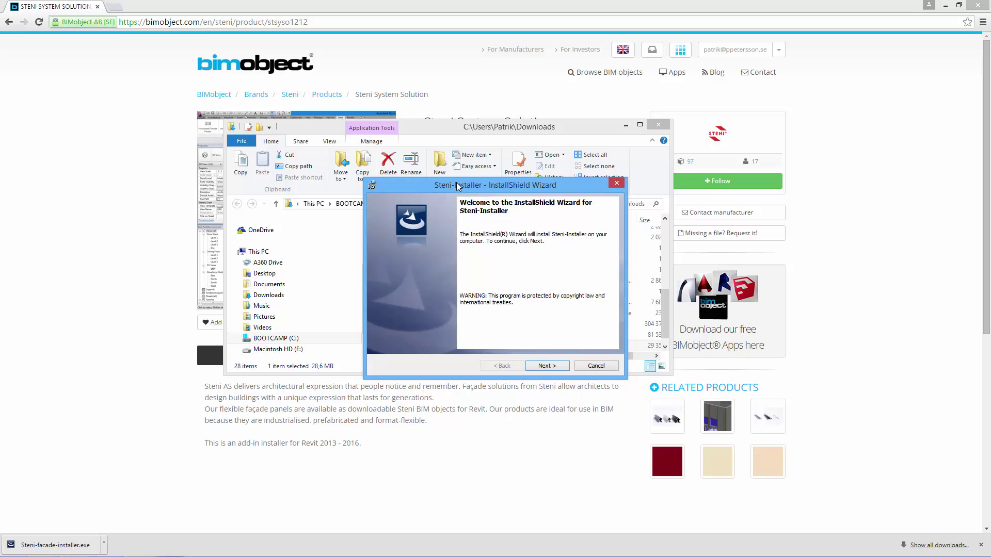
- Go through the InstallShield Wizard with Next, Install and Finish
left_click(545, 367)
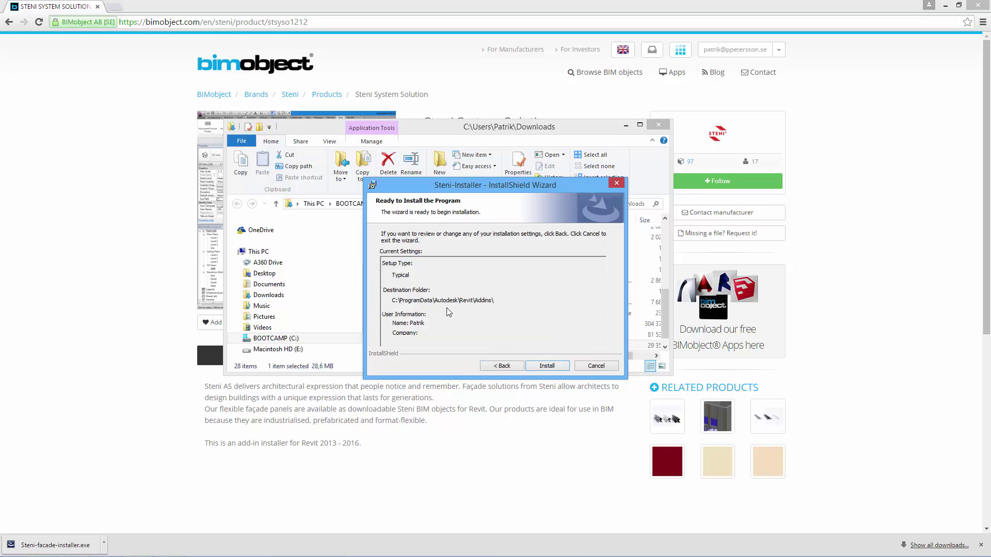
left_click(546, 366)
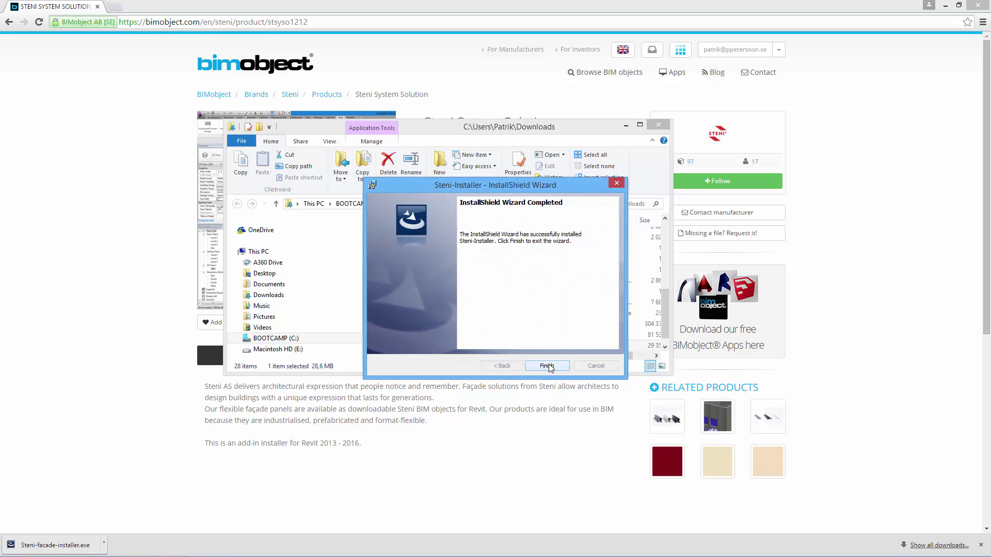
left_click(546, 365)
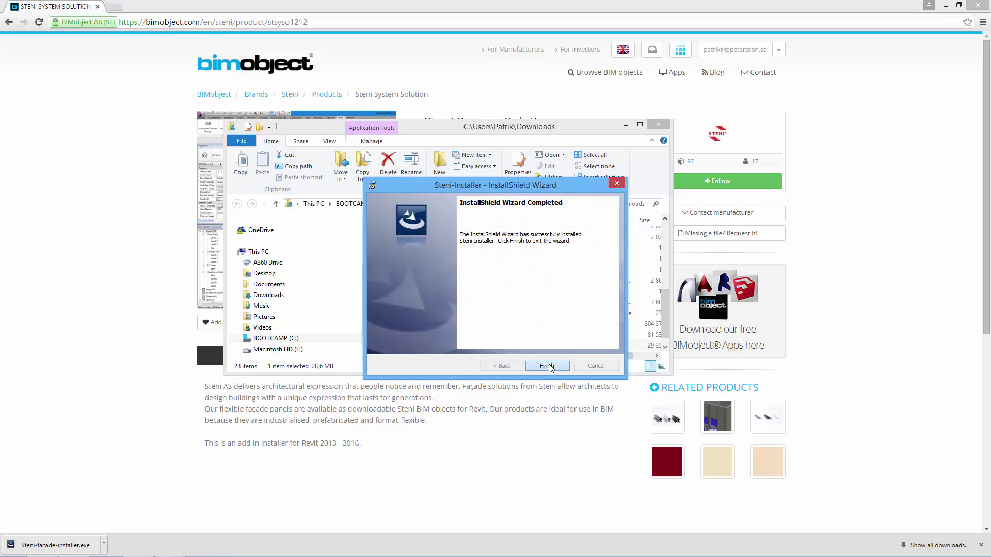
- Close Explorer and review the System Solution's EXE and Zip downloads
left_click(658, 125)
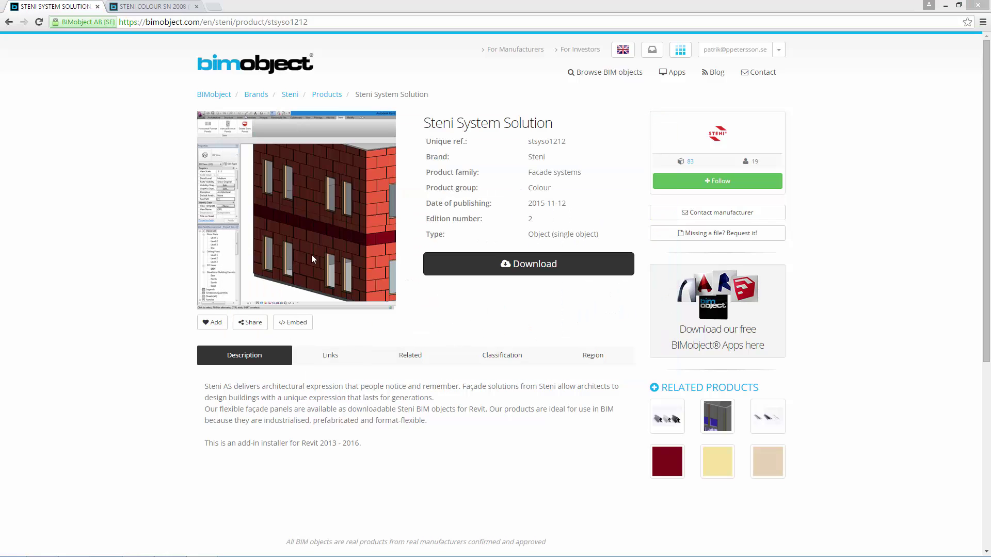
left_click(542, 267)
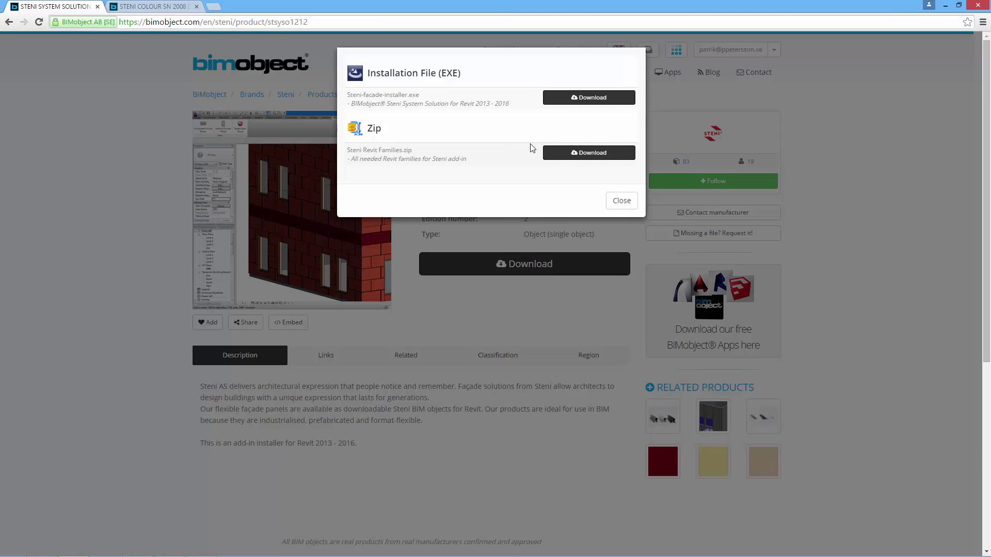
left_click(621, 200)
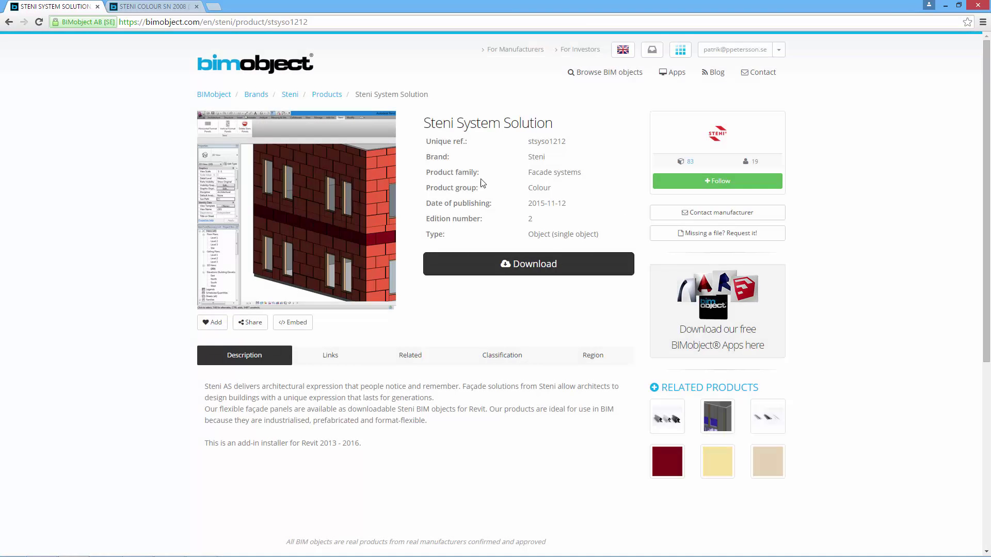
- Switch to the Steni Colour SN 2008 page and check its downloadable files
left_click(136, 9)
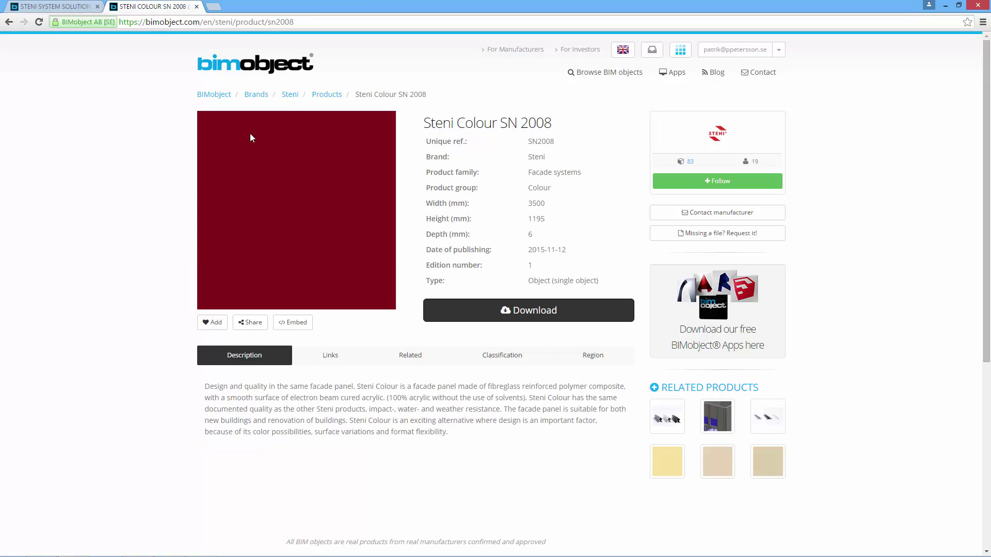
left_click(511, 316)
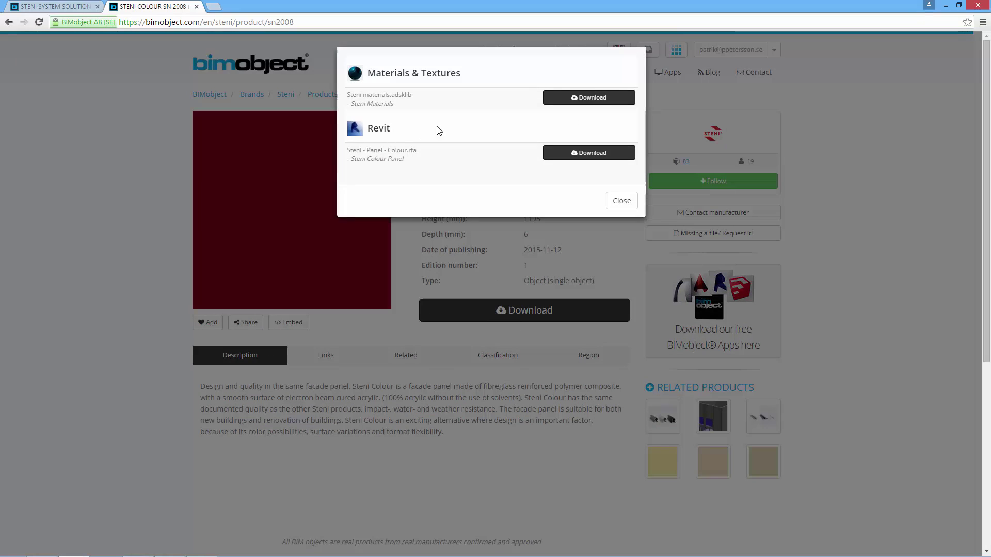
left_click(622, 201)
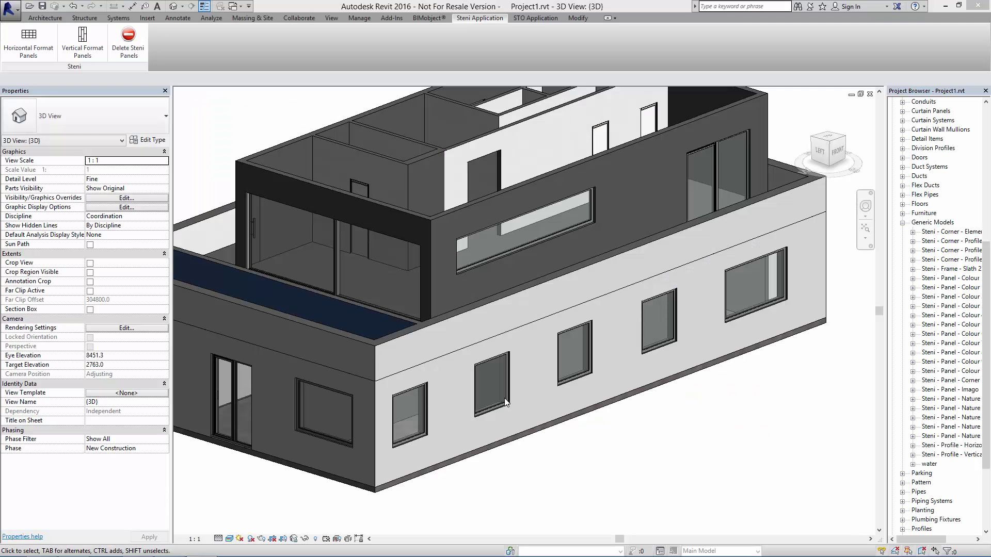
- Look inside the Corner Profiles, Frames and Panels folders of Steni Revit Families
key("alt+Tab")
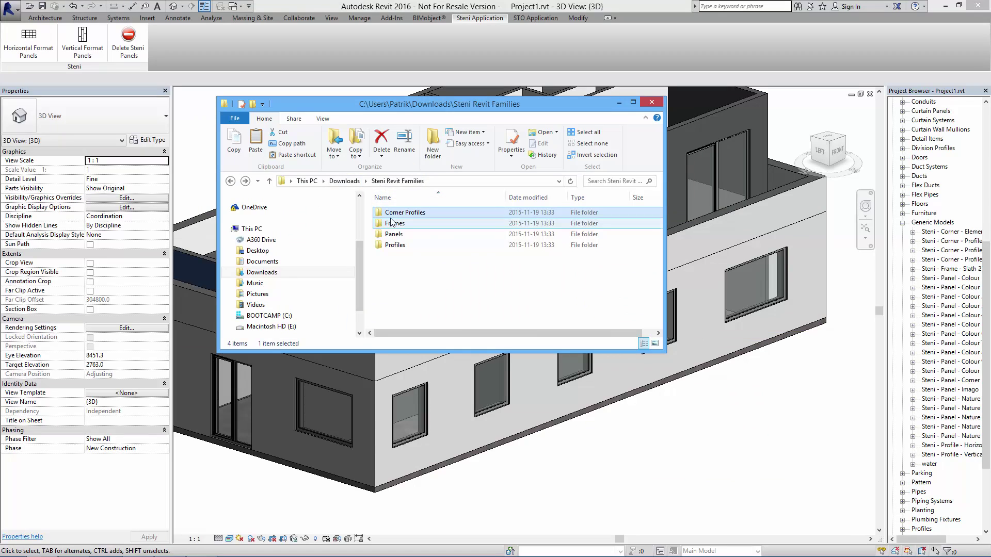
double_click(400, 212)
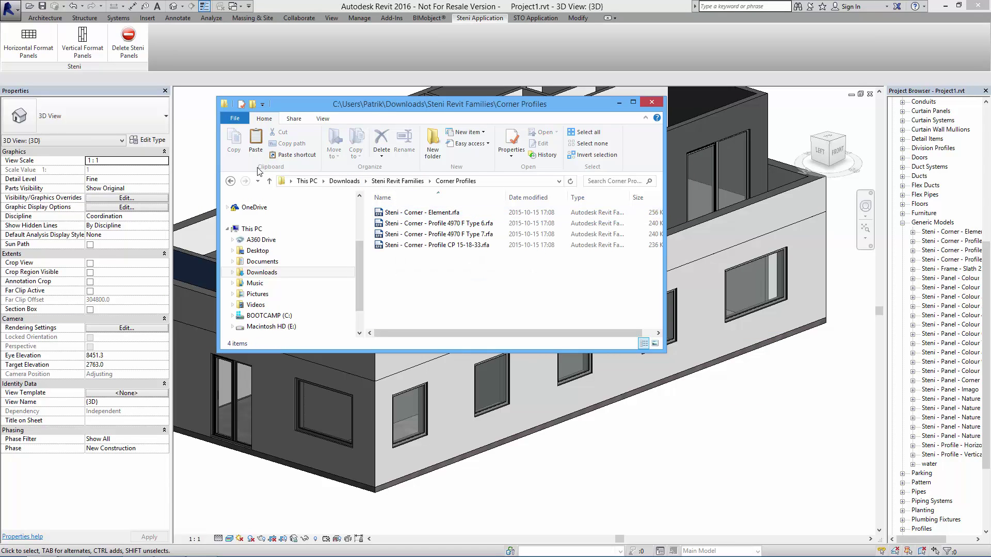
left_click(230, 181)
double_click(394, 223)
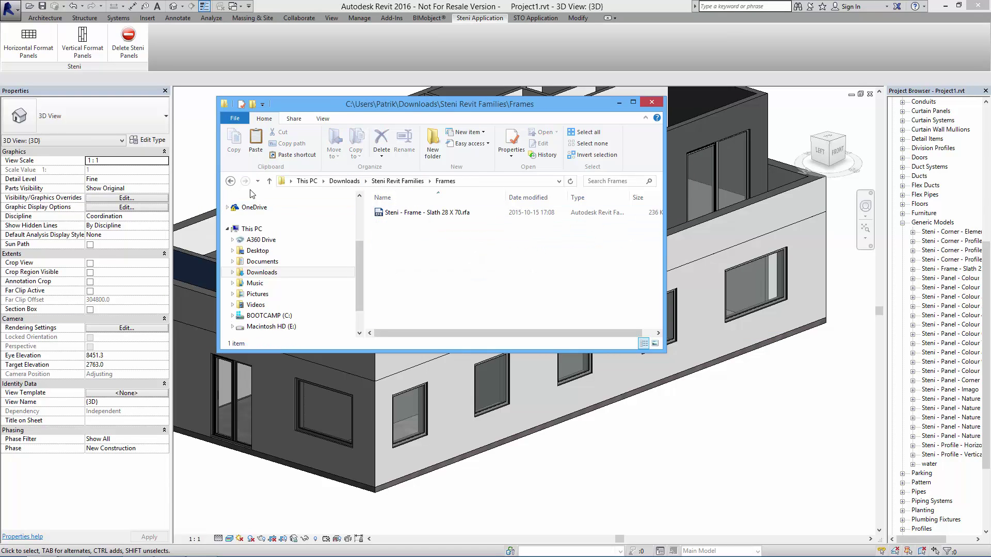
left_click(230, 181)
double_click(394, 234)
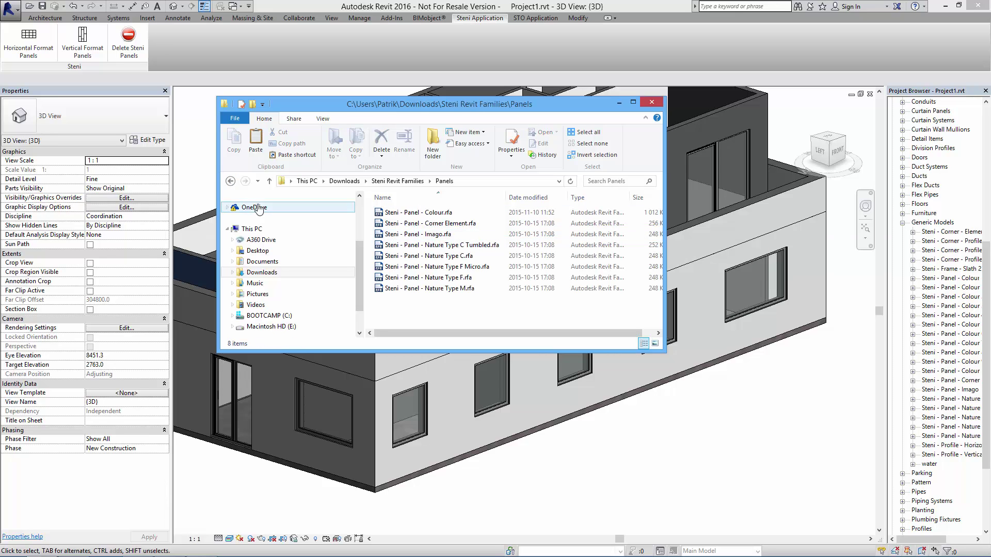
left_click(231, 180)
- Open the Profiles folder and select both FP 6-30 joint profile files
double_click(395, 245)
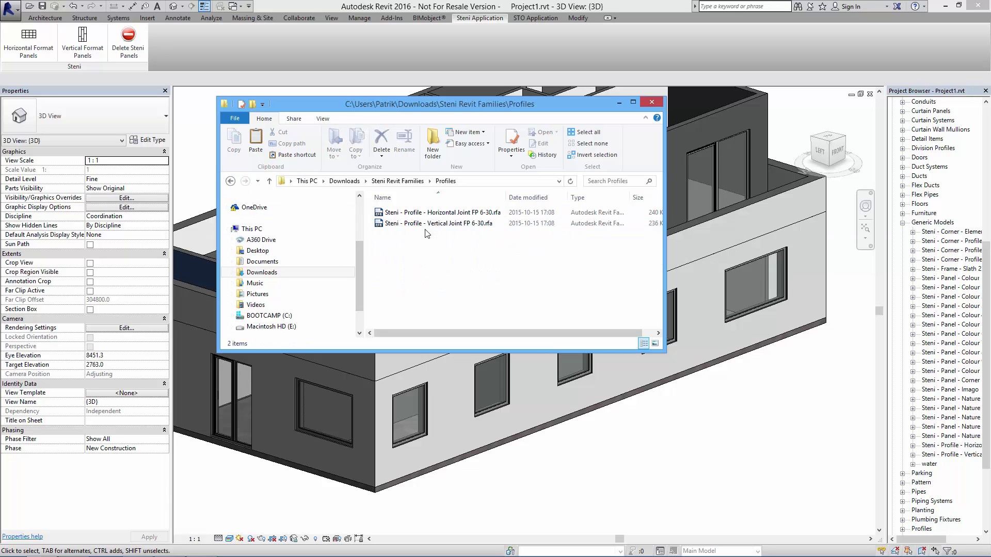
left_click(410, 224)
left_click_drag(411, 224, 468, 281)
left_click(477, 285)
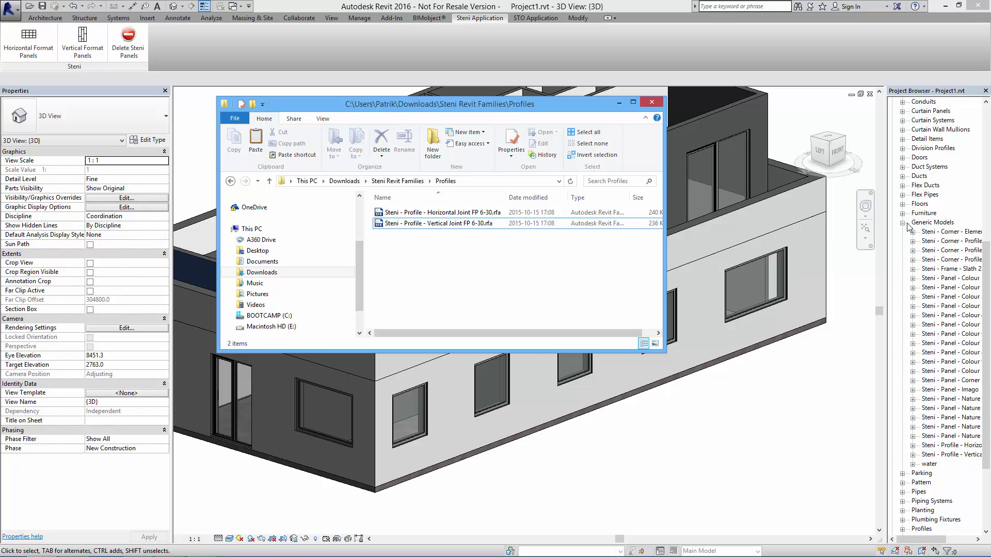
- Back in Revit, orbit to the long lower wall and pick it for Horizontal Format Panels
left_click(649, 106)
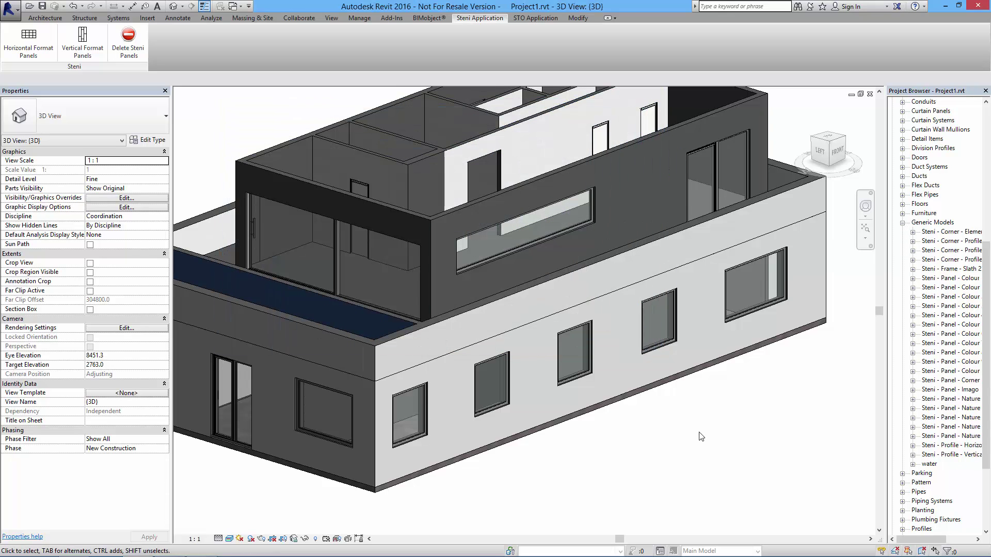
scroll(679, 459, "up", 2)
middle_click_drag(588, 488, 578, 467, "shift")
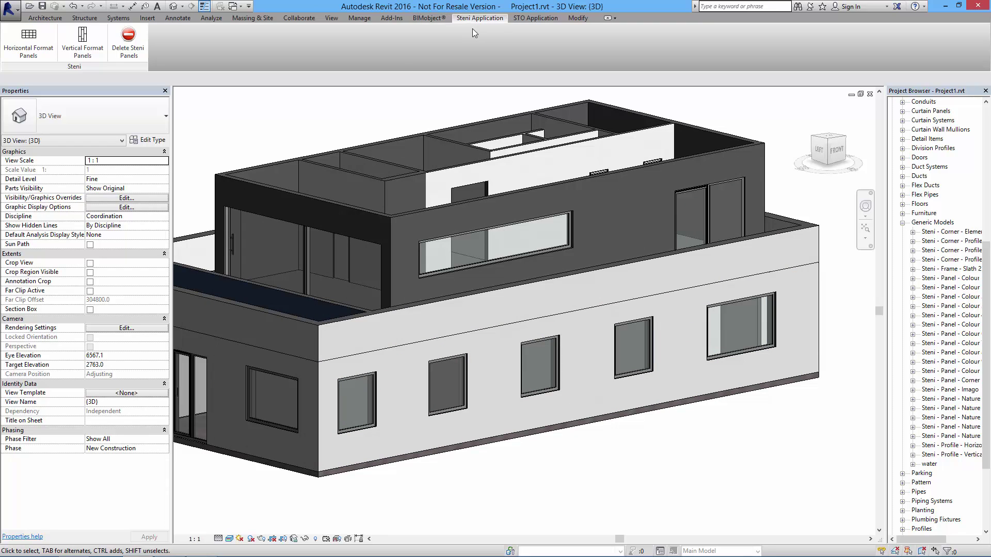
left_click(39, 58)
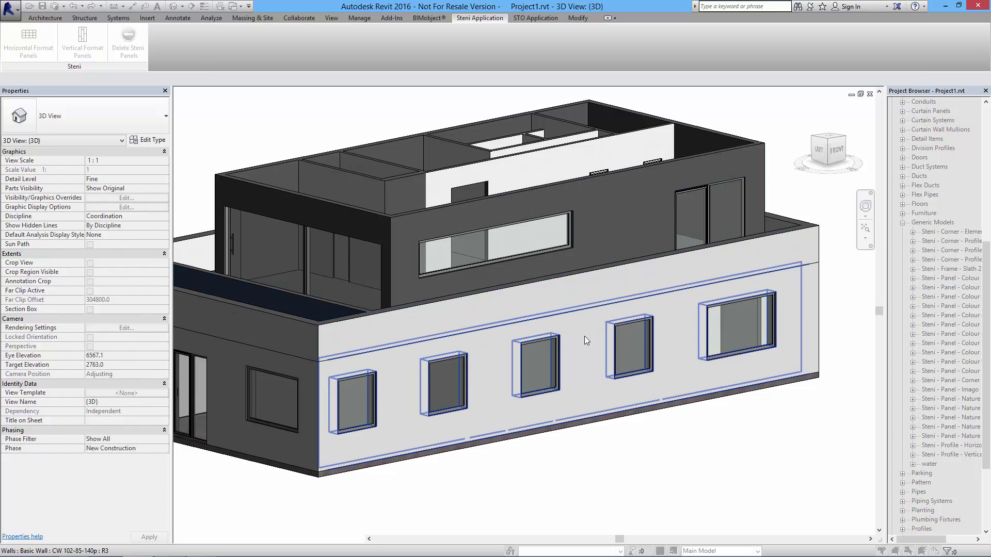
left_click(481, 345)
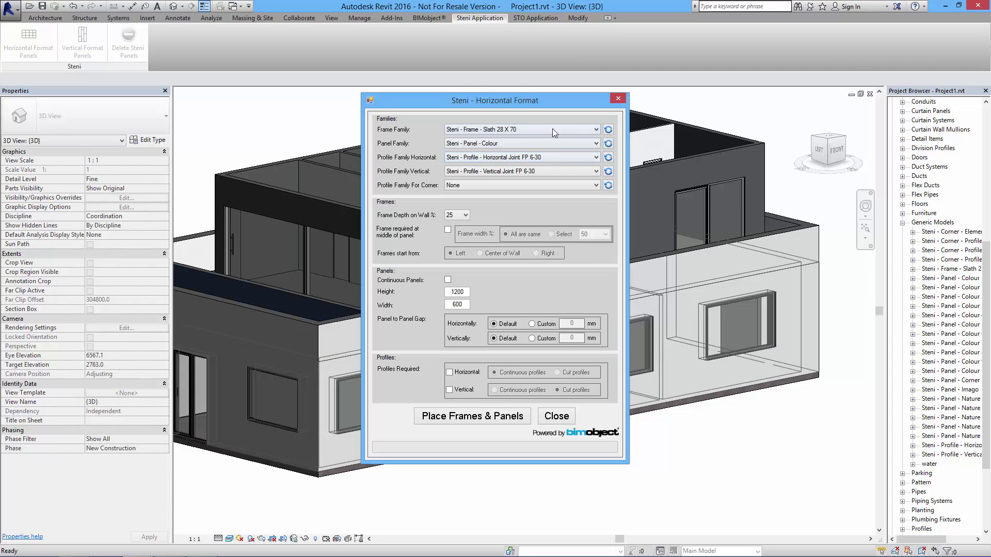
- Check the Slath 28 X 70 frame family and leave Profile Family For Corner as None
left_click(513, 127)
left_click(565, 186)
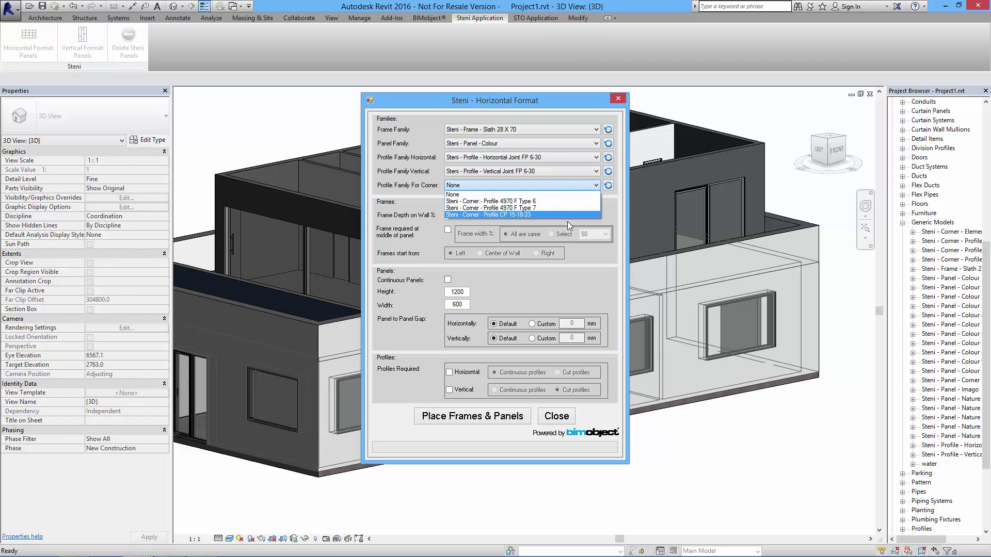
left_click(559, 188)
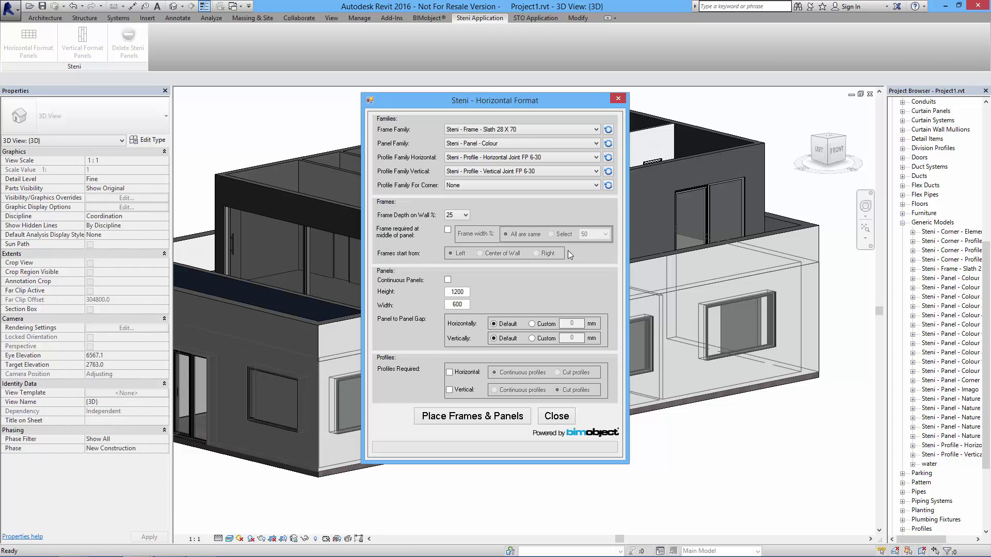
- Set Frame Depth on Wall to 100%
left_click(447, 216)
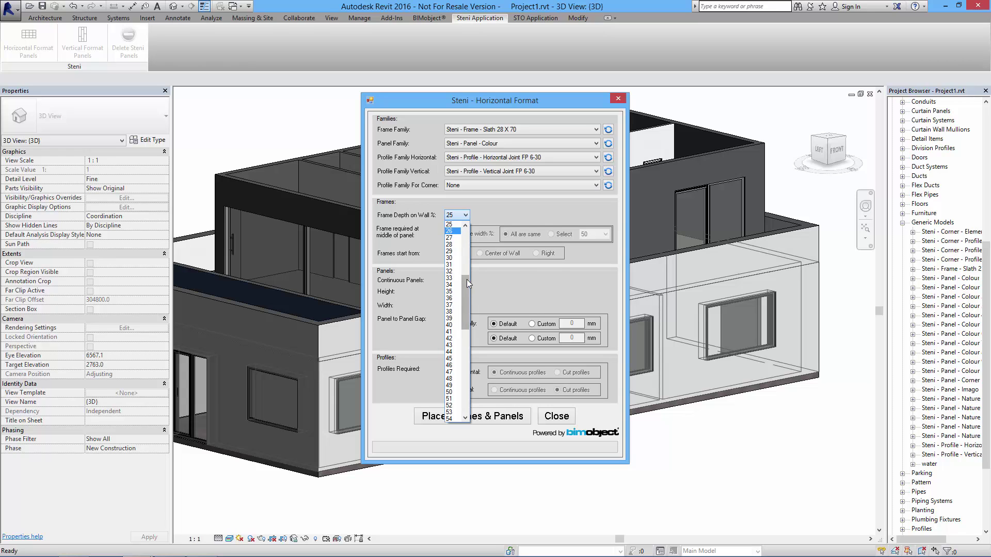
left_click_drag(465, 258, 467, 390)
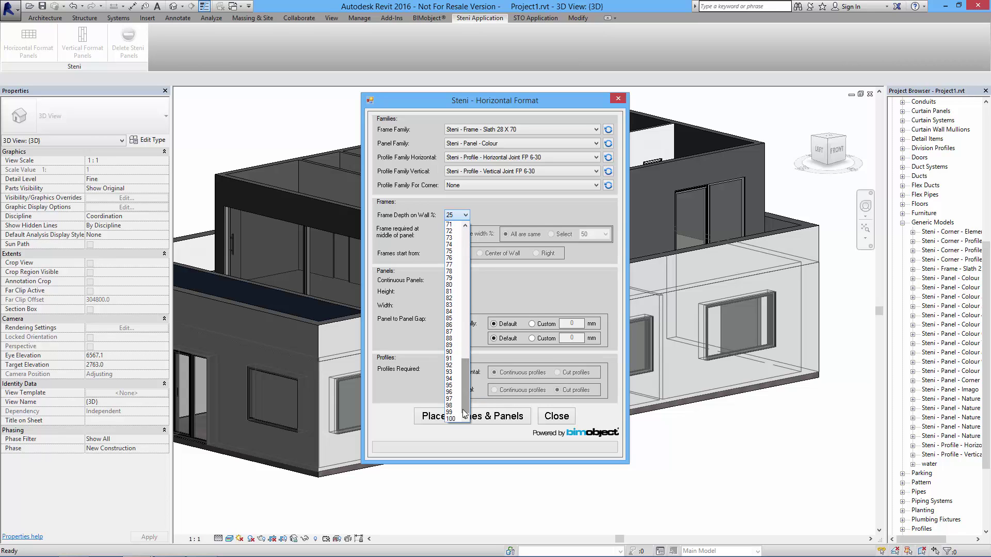
left_click(447, 418)
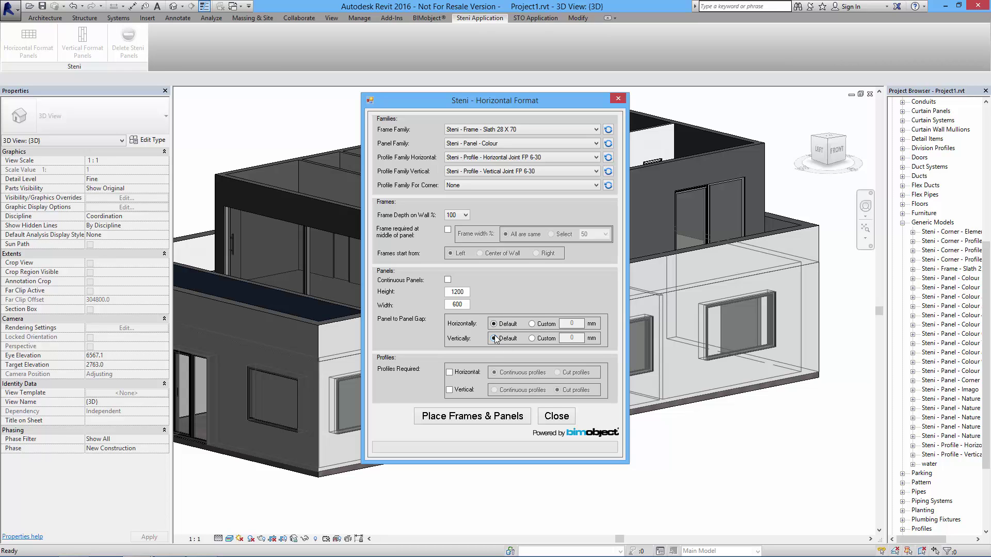
- Use custom 5 mm horizontal and vertical panel gaps and place the frames and panels
left_click(532, 323)
left_click(532, 338)
type("5")
key("Tab")
key("Tab")
left_click(487, 417)
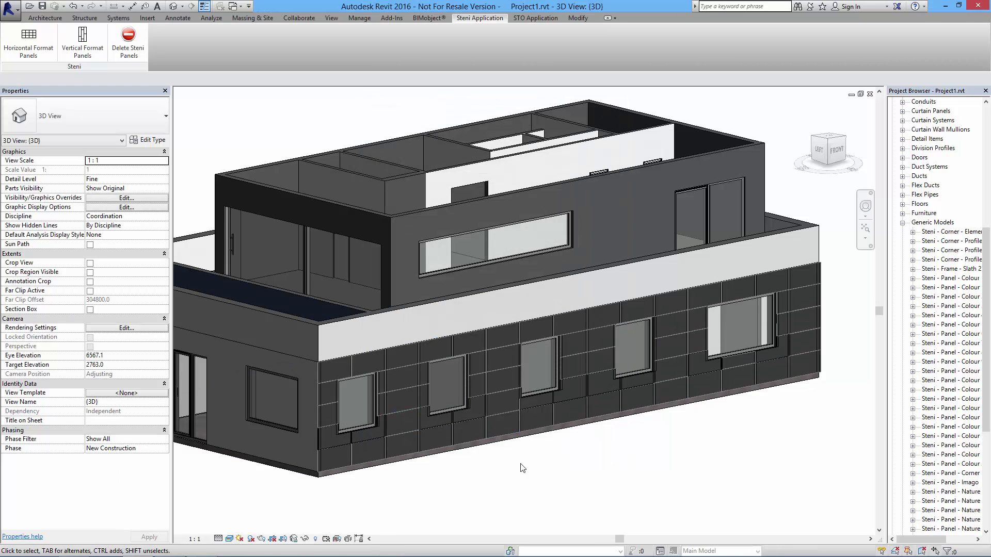
- Zoom in on the facade and select one panel to confirm its 1200 × 600 size
mouse_move(522, 468)
middle_mouse_down("shift")
mouse_move(513, 478)
mouse_move(497, 473)
mouse_move(549, 435)
mouse_move(542, 447)
mouse_move(420, 475)
mouse_move(360, 475)
mouse_move(458, 459)
mouse_move(511, 466)
middle_mouse_up("shift")
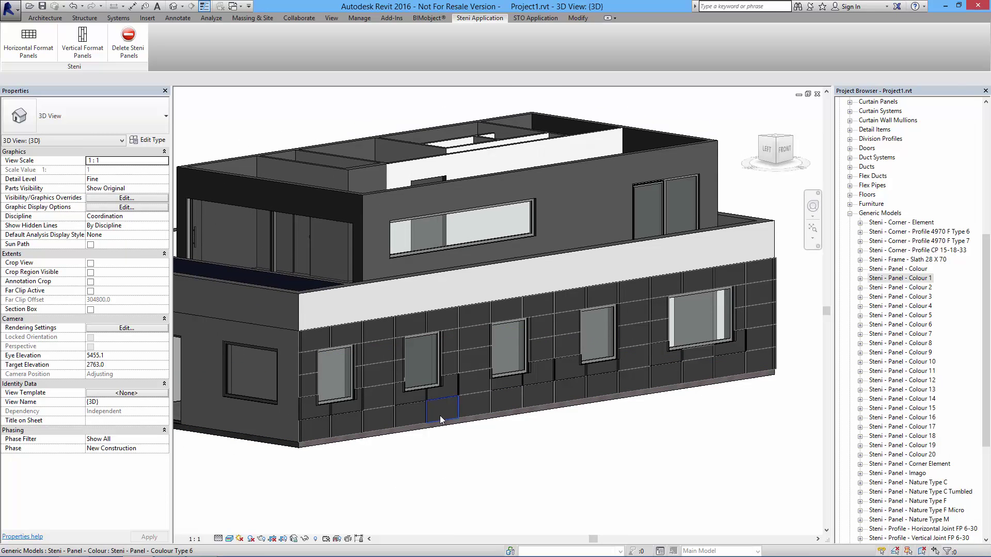
scroll(391, 401, "up", 2)
scroll(384, 403, "up", 5)
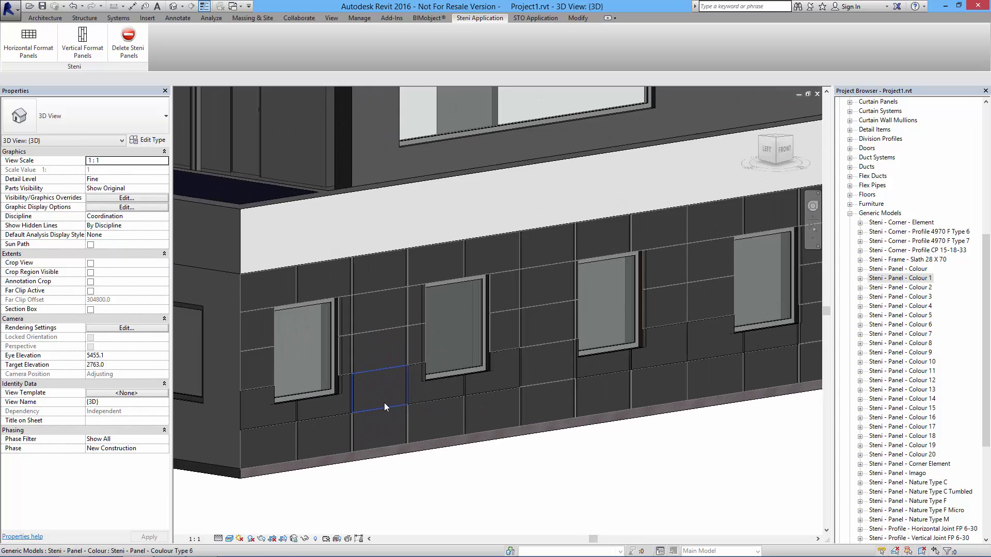
scroll(402, 434, "up", 4)
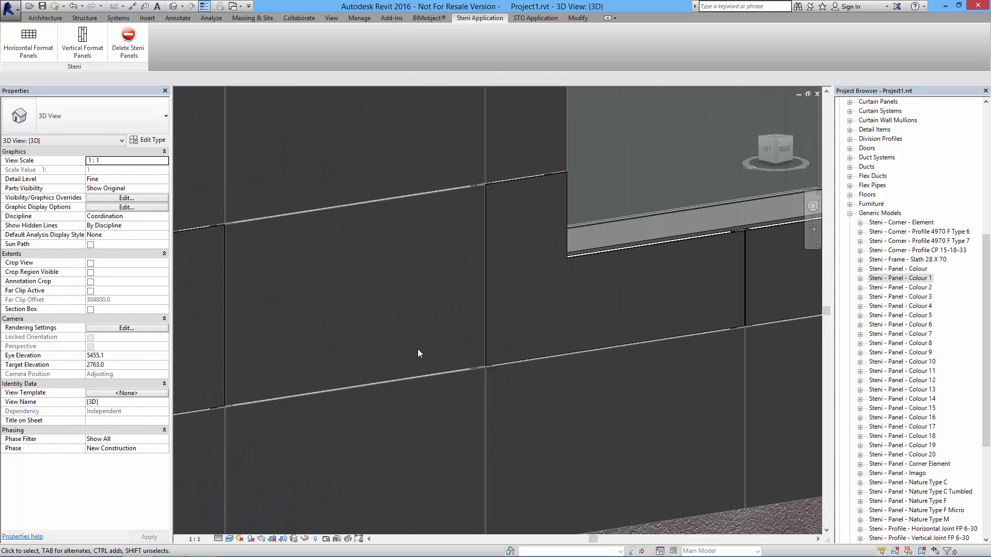
left_click(407, 290)
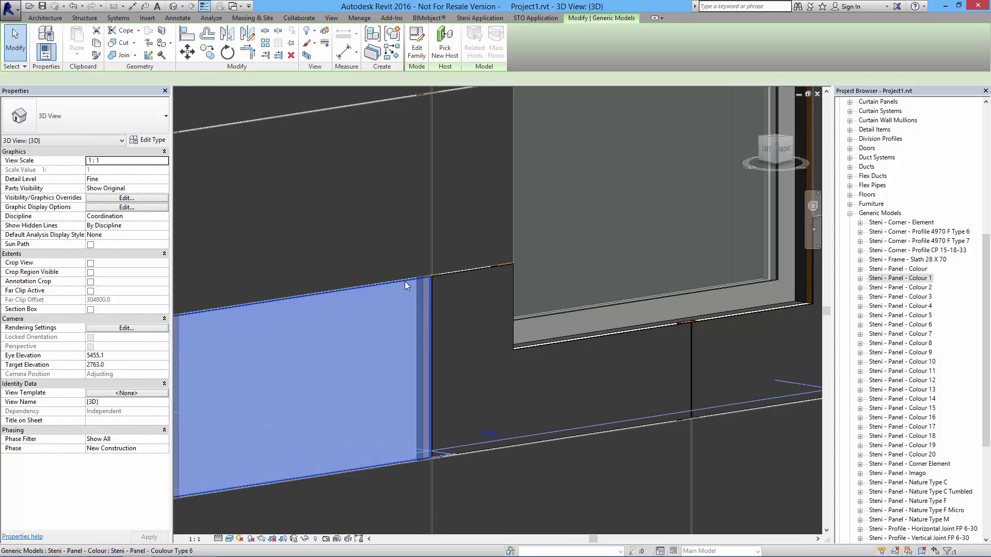
scroll(417, 348, "up", 3)
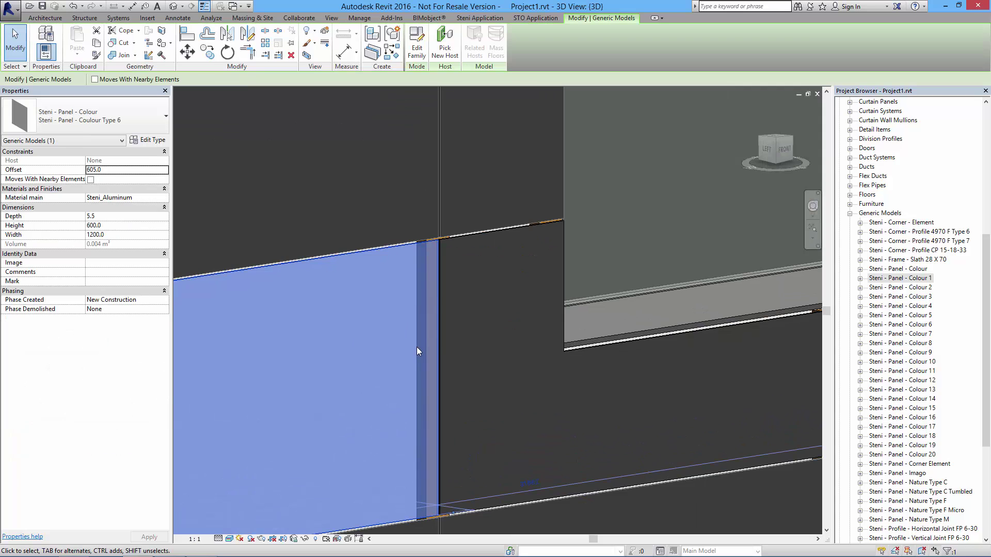
key("Escape")
- Zoom back out and pan along the facade windows to frame the building
scroll(473, 361, "down", 5)
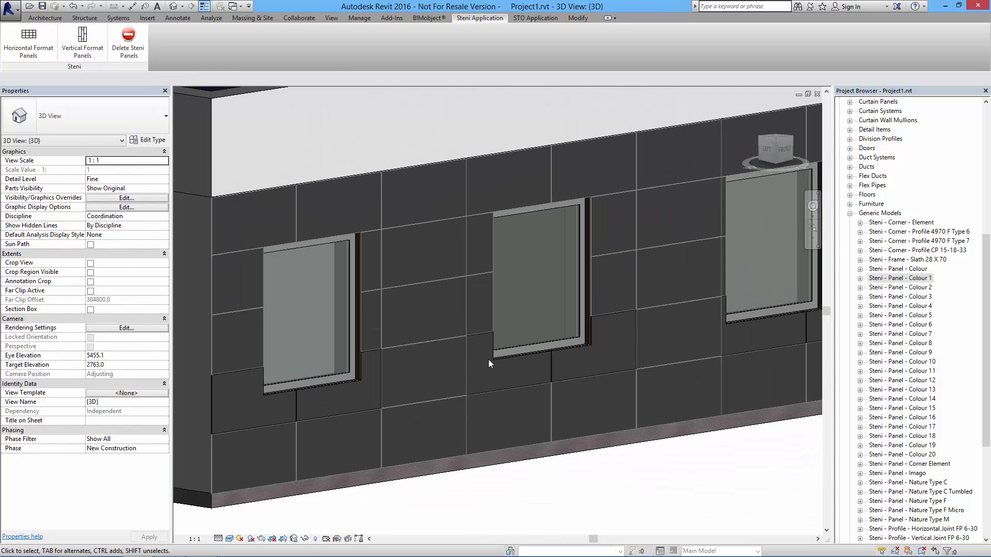
middle_click_drag(488, 364, 512, 403)
scroll(388, 392, "down", 3)
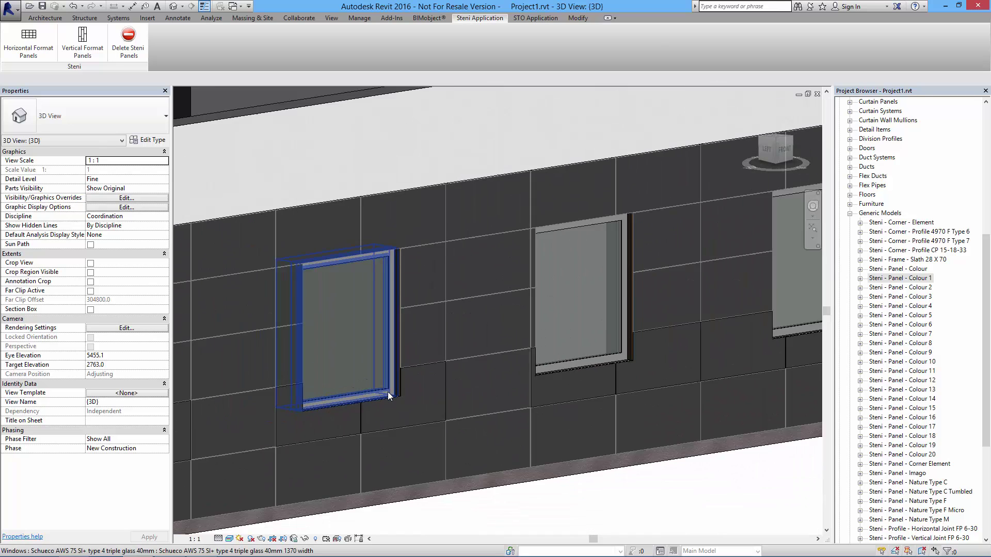
scroll(325, 400, "down", 3)
scroll(328, 406, "up", 3)
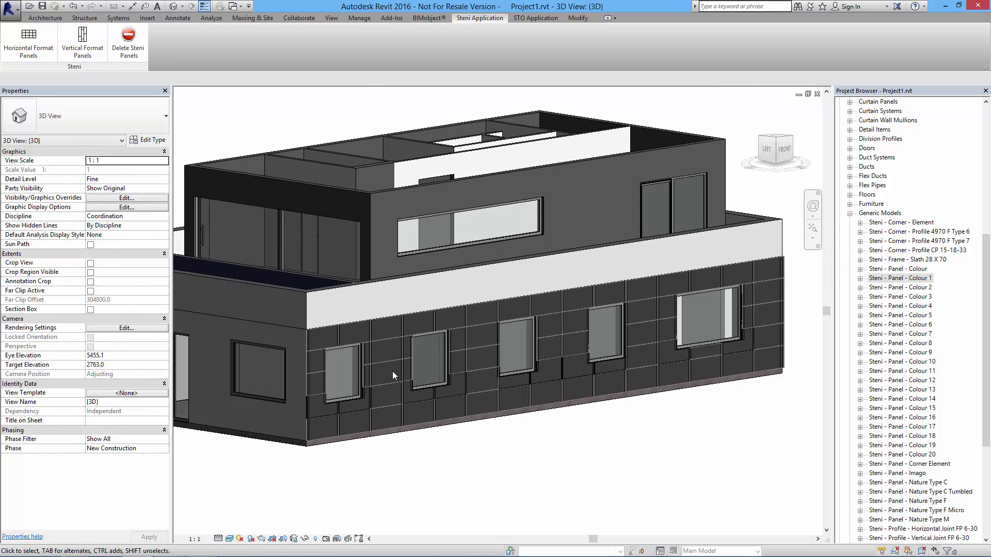
middle_click_drag(354, 397, 346, 393)
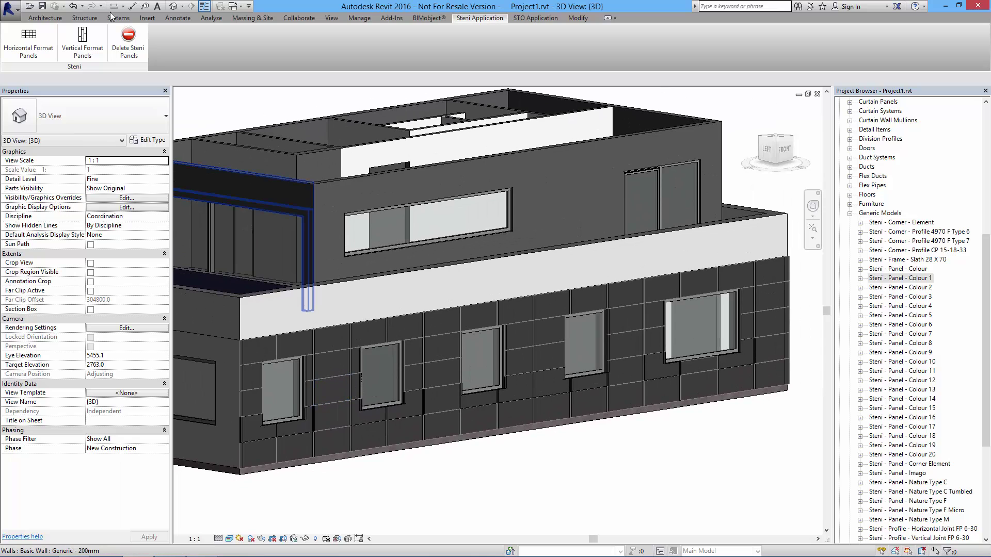
- Delete the Steni panels from the long lower wall, confirming Yes, then orbit to view it bare
left_click(124, 51)
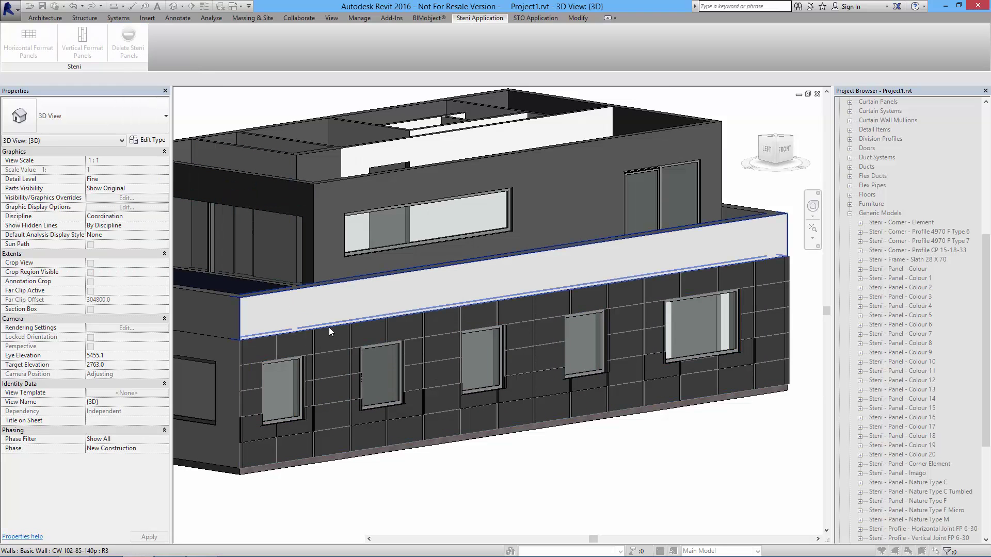
left_click(325, 327)
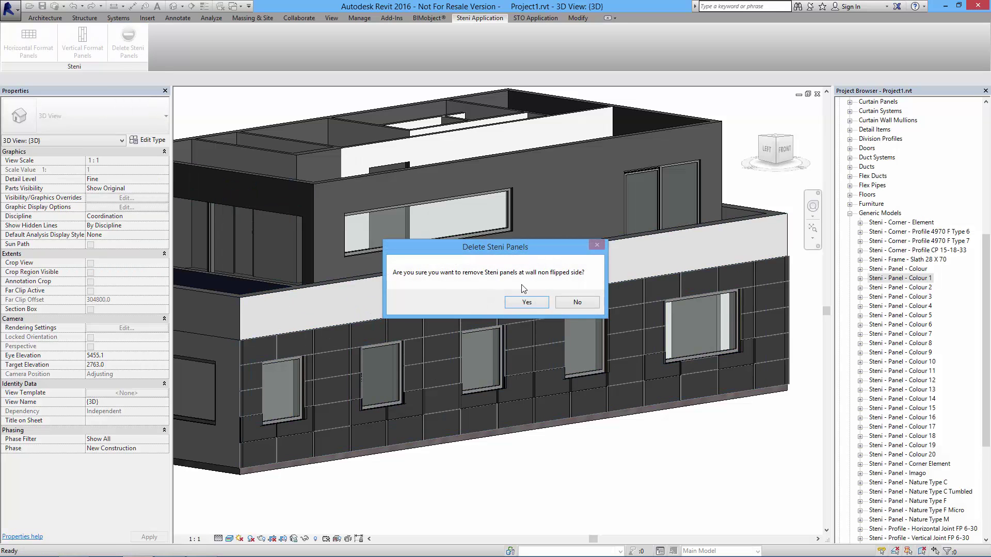
left_click(526, 302)
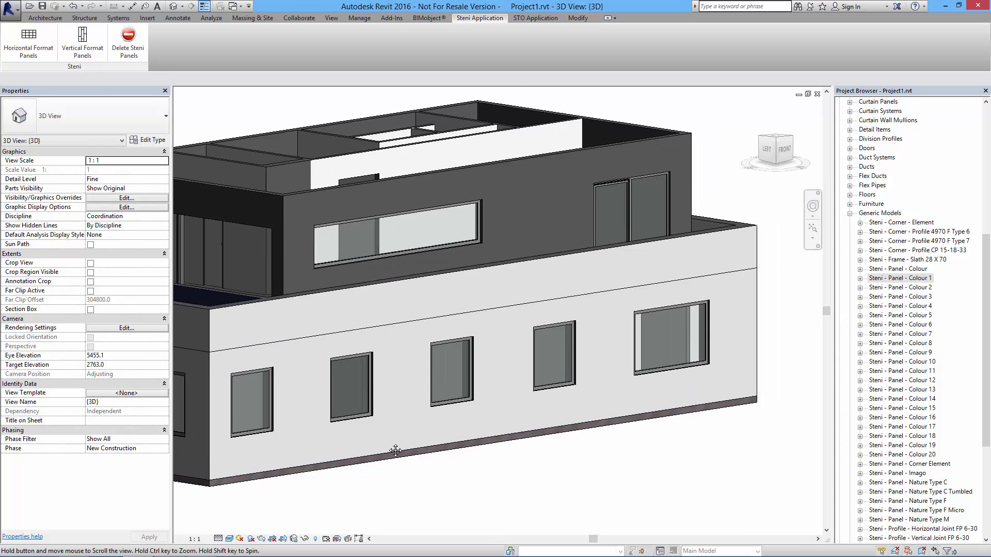
mouse_move(375, 417)
middle_mouse_down("shift")
mouse_move(392, 421)
mouse_move(380, 427)
middle_mouse_up("shift")
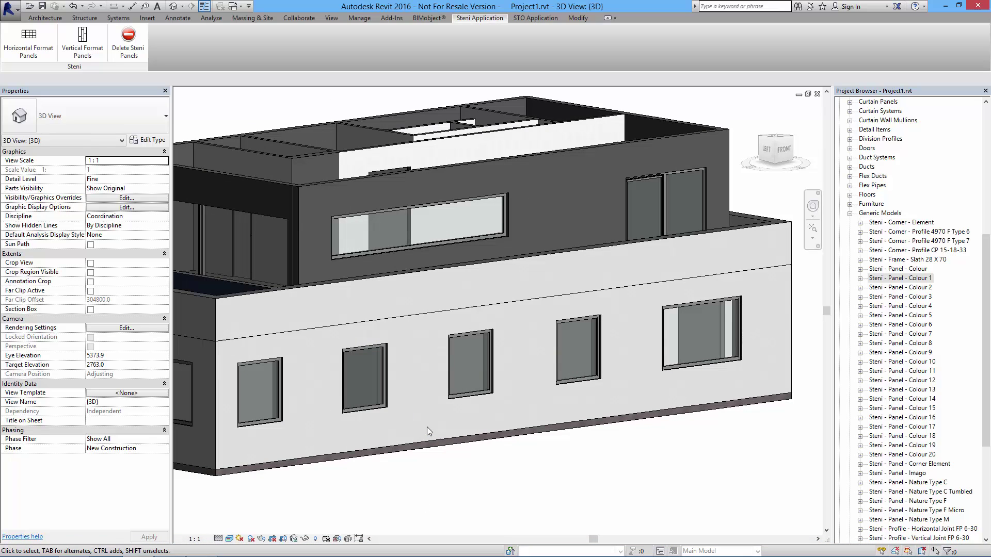
middle_click_drag(427, 426, 424, 459, "shift")
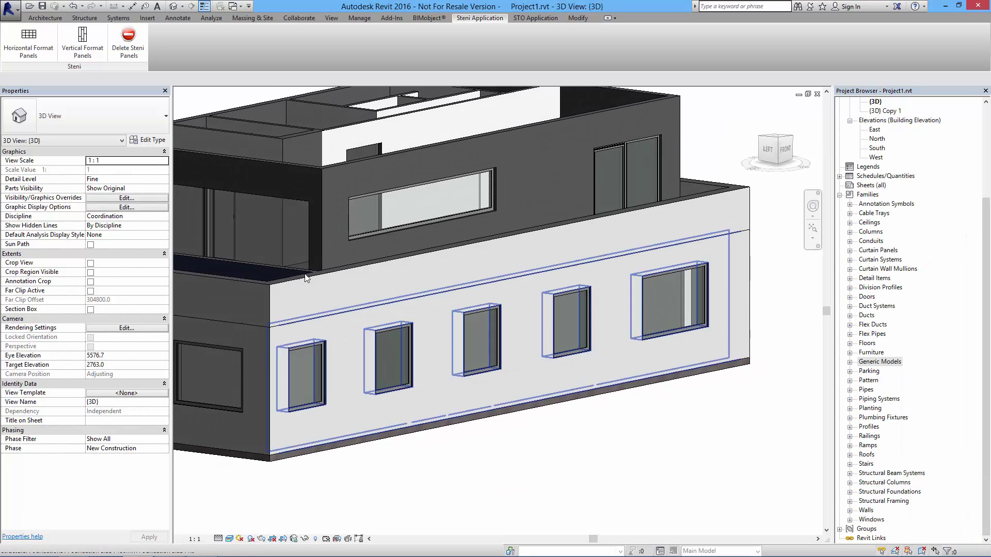
- Place beige continuous horizontal-format Steni panels on the lower wall's strip above the windows, then inspect
left_click(29, 49)
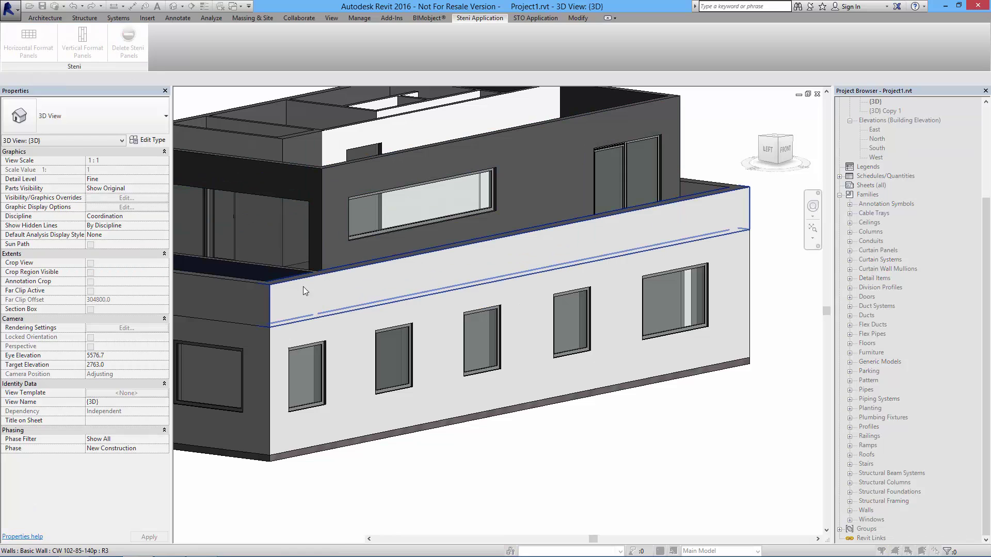
left_click(322, 277)
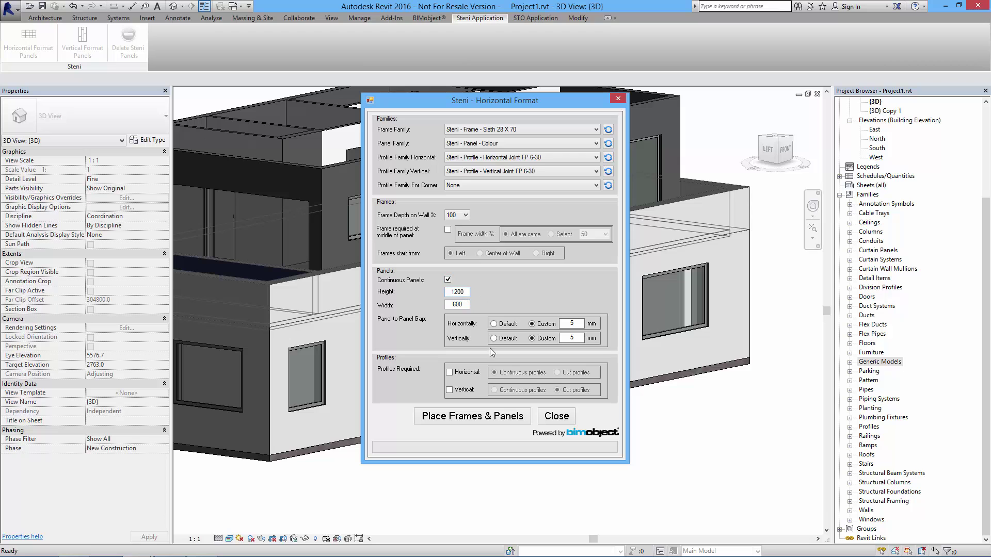
left_click(494, 418)
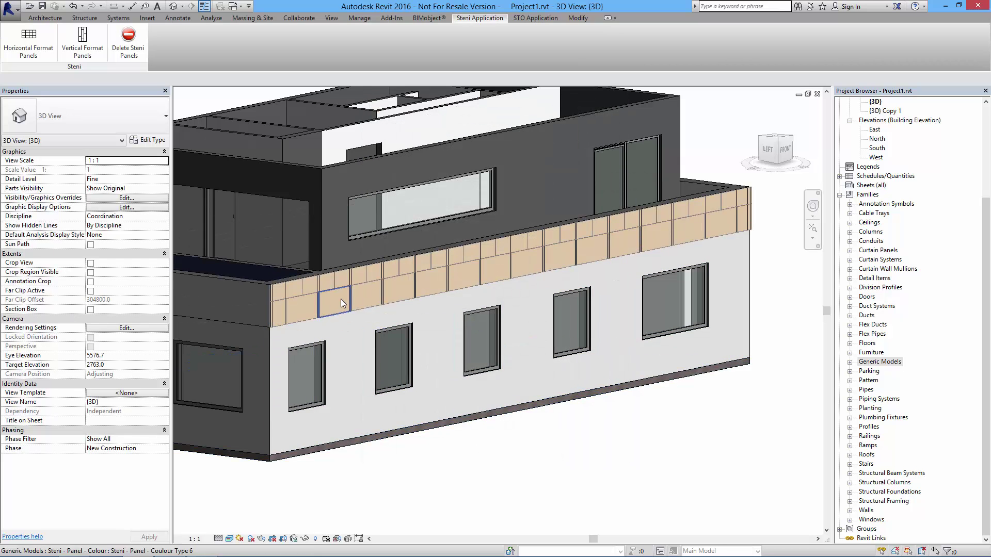
scroll(341, 292, "down", 3)
scroll(342, 296, "up", 8)
scroll(448, 286, "down", 2)
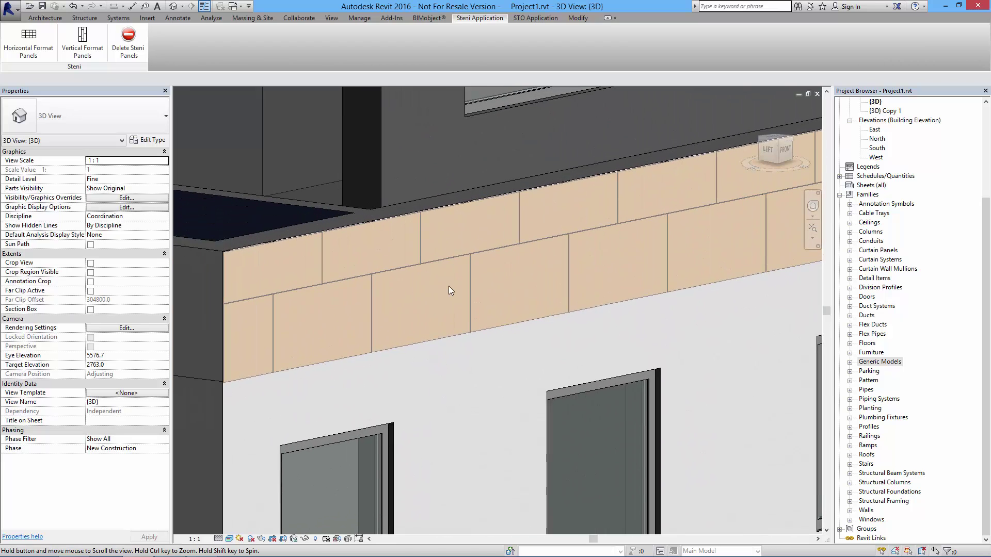
scroll(391, 262, "up", 3)
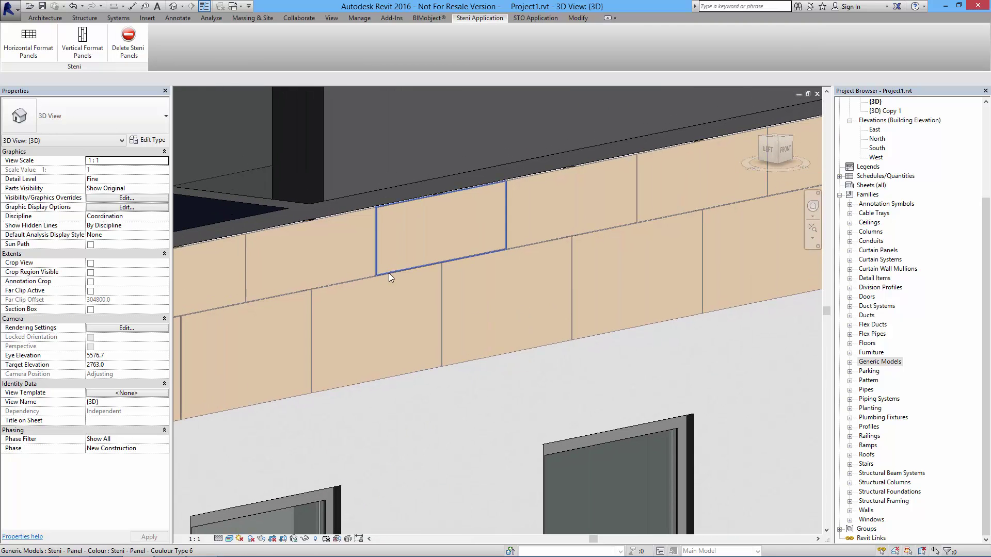
scroll(534, 253, "down", 4)
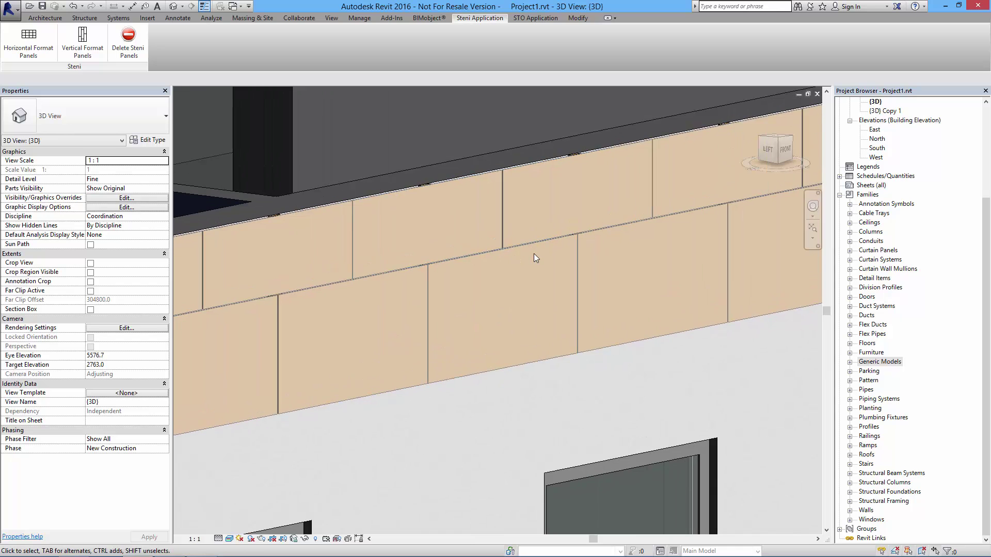
scroll(546, 252, "up", 3)
middle_click_drag(546, 253, 418, 183)
scroll(497, 278, "down", 3)
scroll(418, 183, "down", 5)
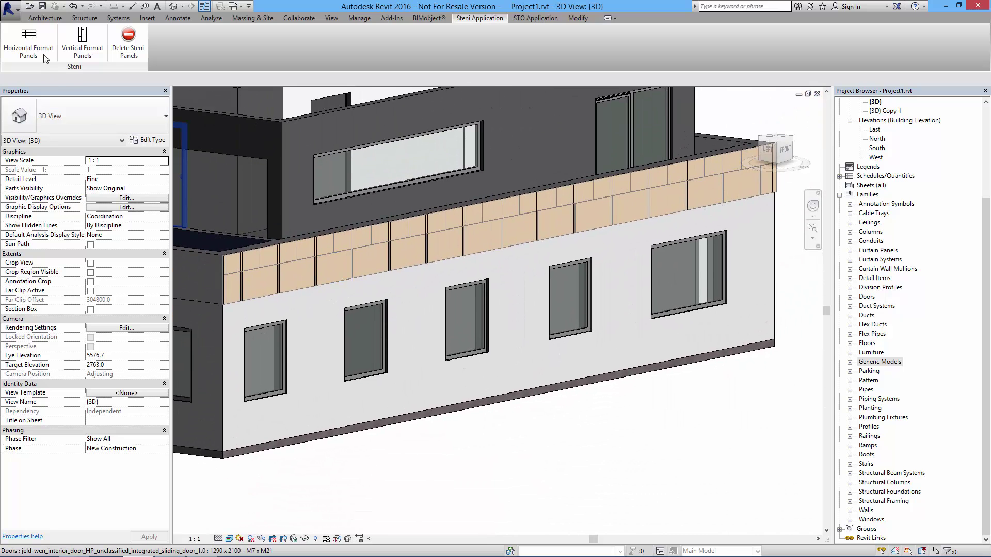
- Generate another Steni frame-and-panel layout on the lower wall
left_click(337, 336)
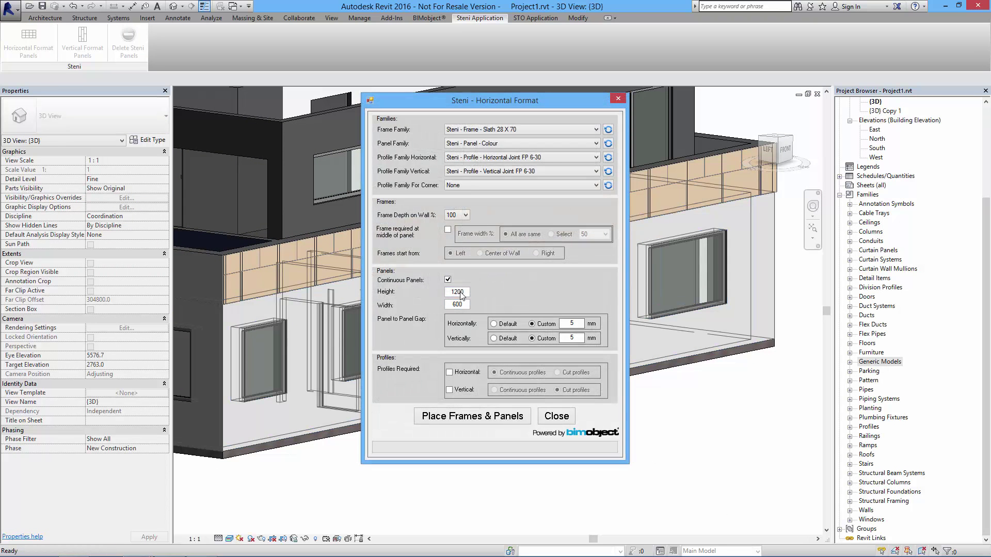
left_click(480, 422)
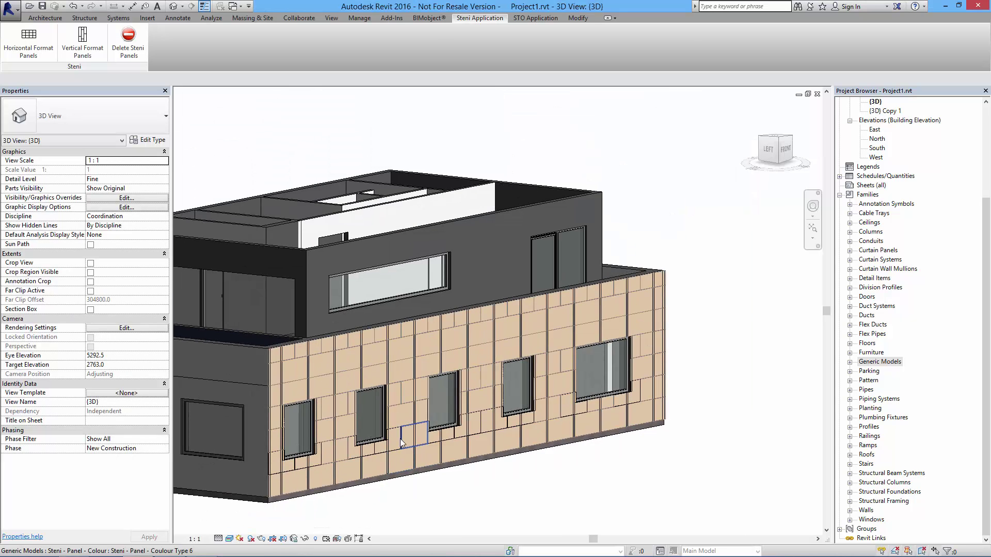
middle_click_drag(401, 438, 419, 417)
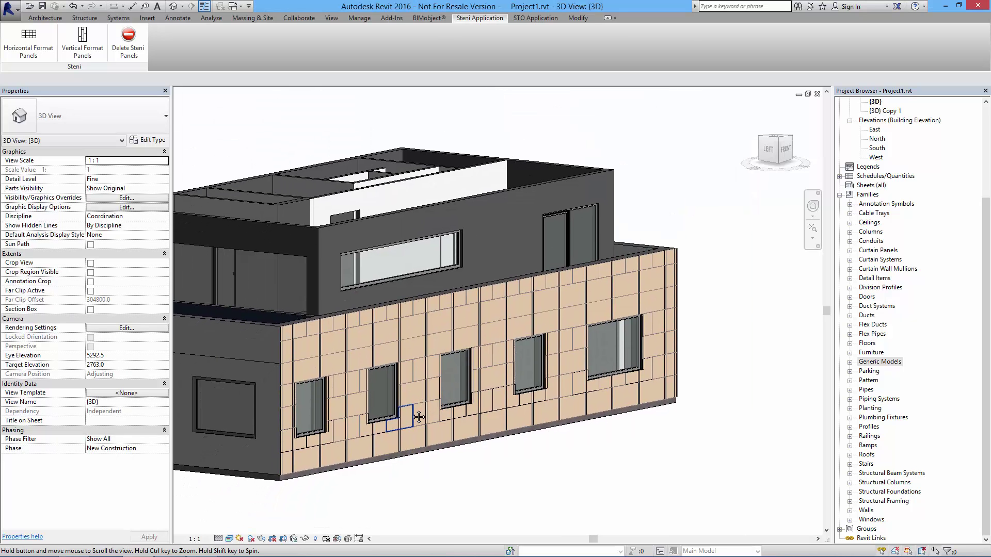
- Delete the Steni panels from the wall's top band using Delete Steni Panels, confirming Yes
left_click(420, 432)
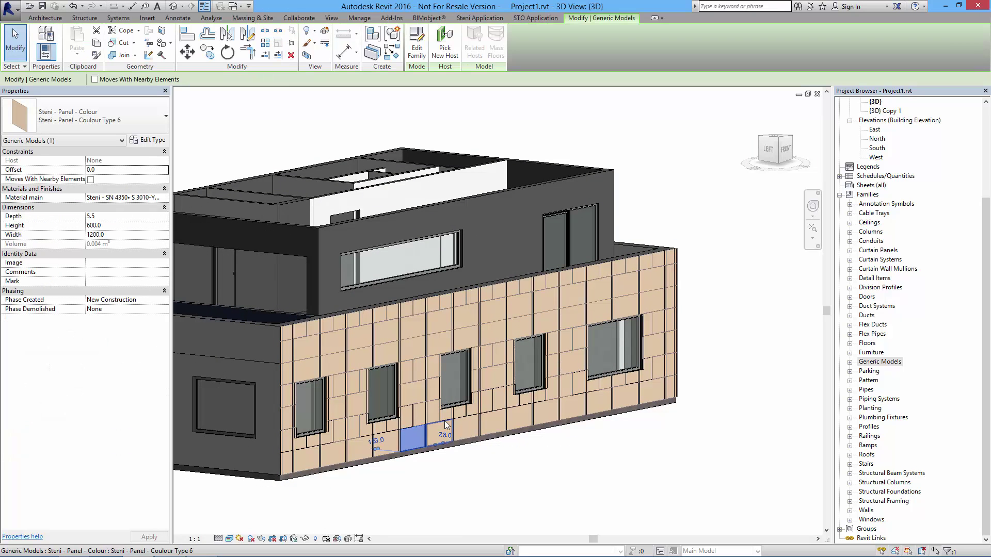
scroll(423, 435, "up", 2)
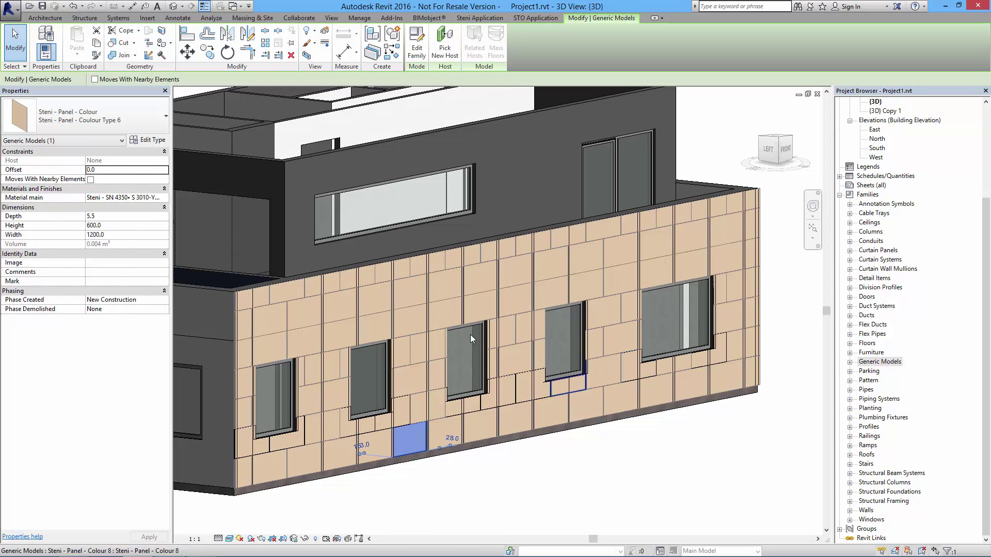
left_click(522, 21)
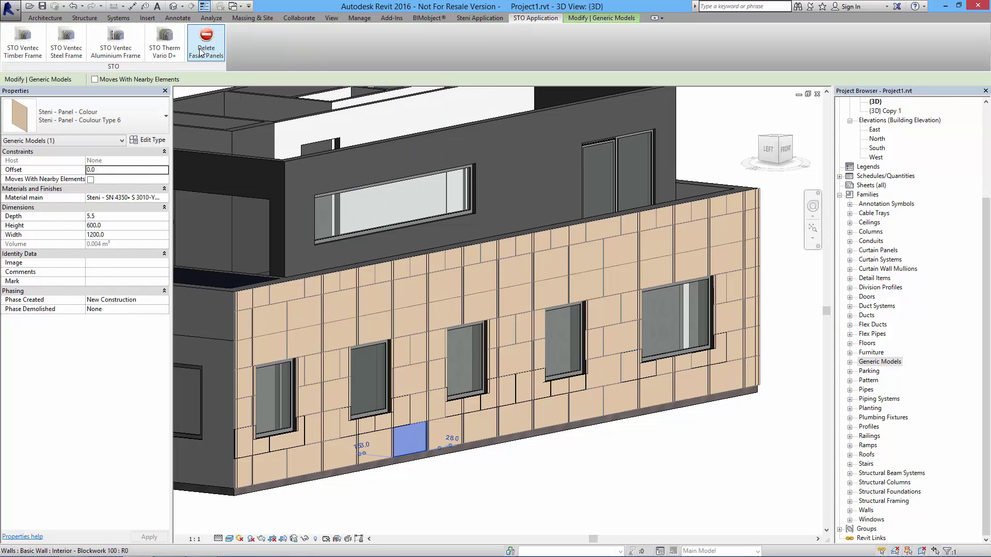
left_click(461, 23)
left_click(128, 42)
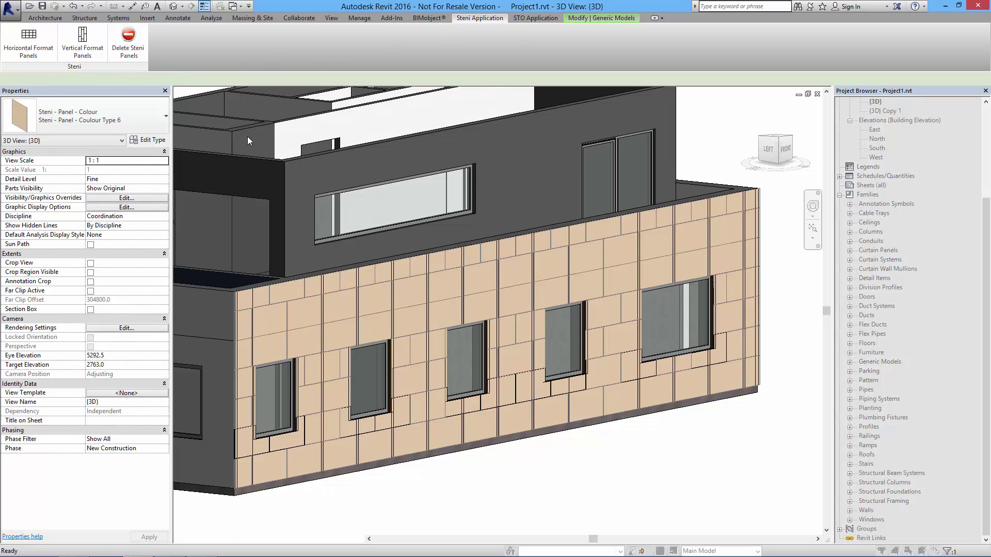
left_click(521, 303)
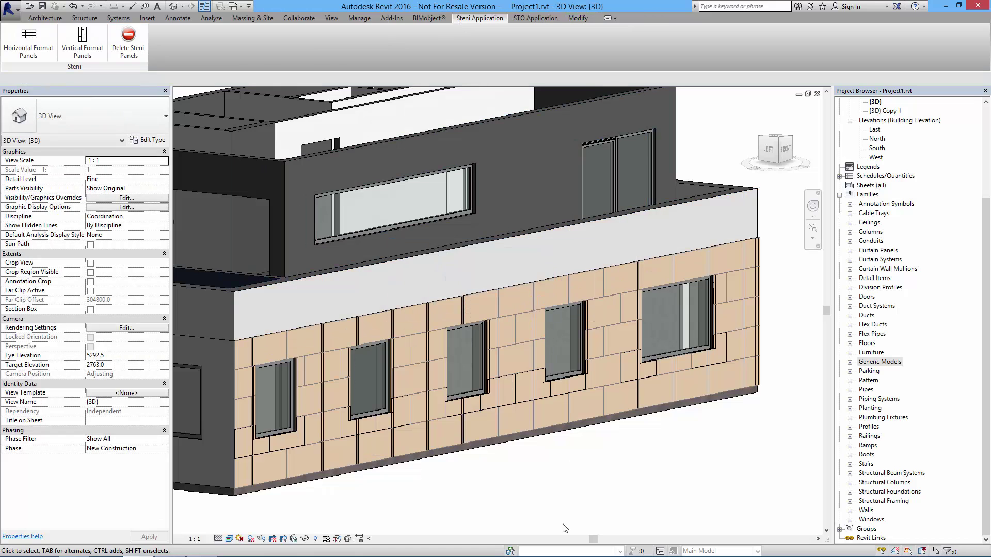
- Set the width of the panel between two windows to 600.0 mm
scroll(475, 431, "down", 2)
scroll(474, 431, "up", 5)
middle_click_drag(482, 427, 467, 440)
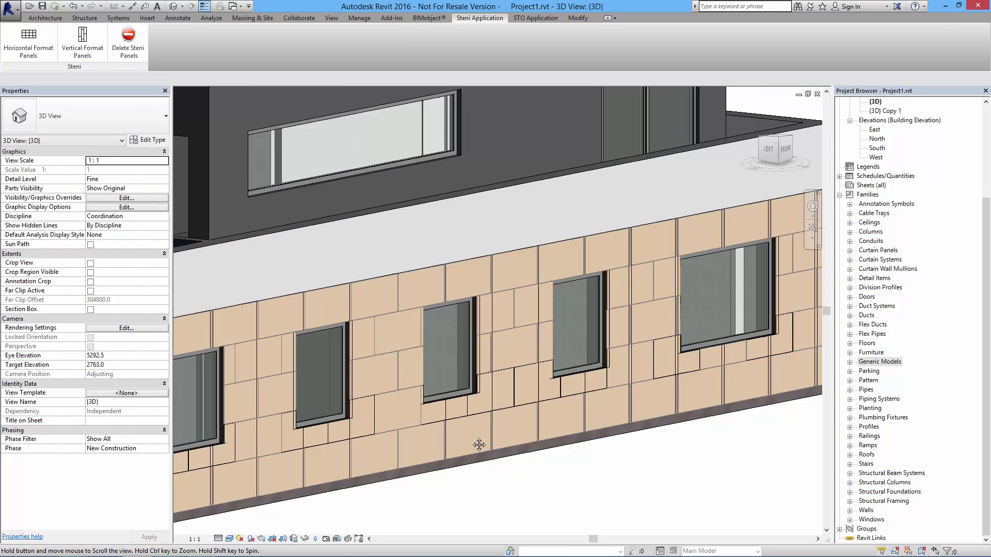
left_click(507, 336)
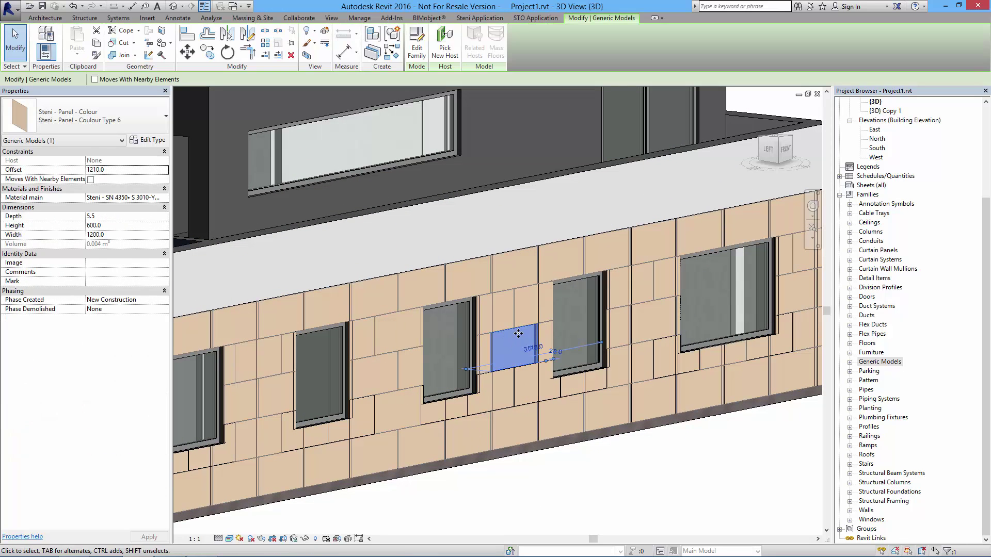
scroll(516, 333, "down", 2)
scroll(526, 329, "up", 3)
scroll(531, 327, "up", 2)
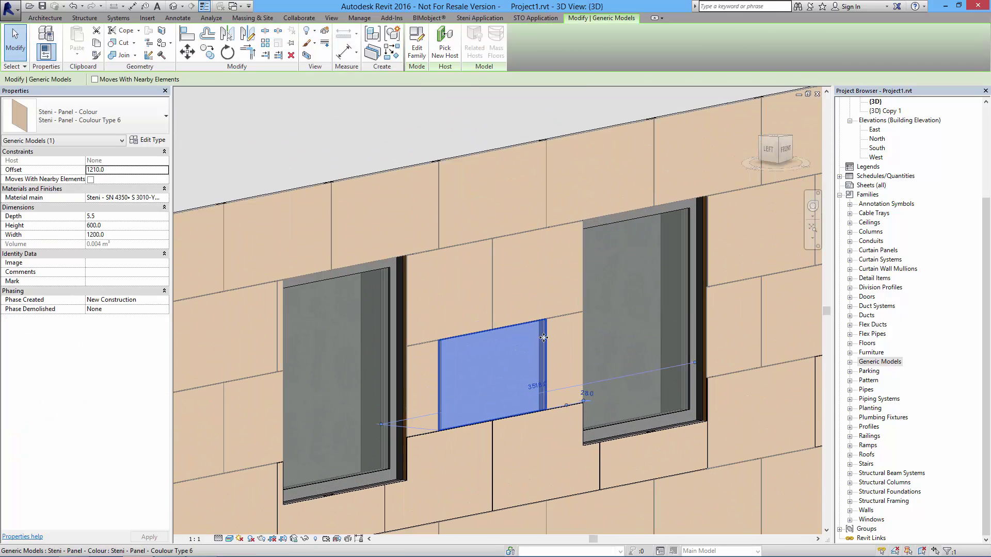
scroll(545, 338, "up", 1)
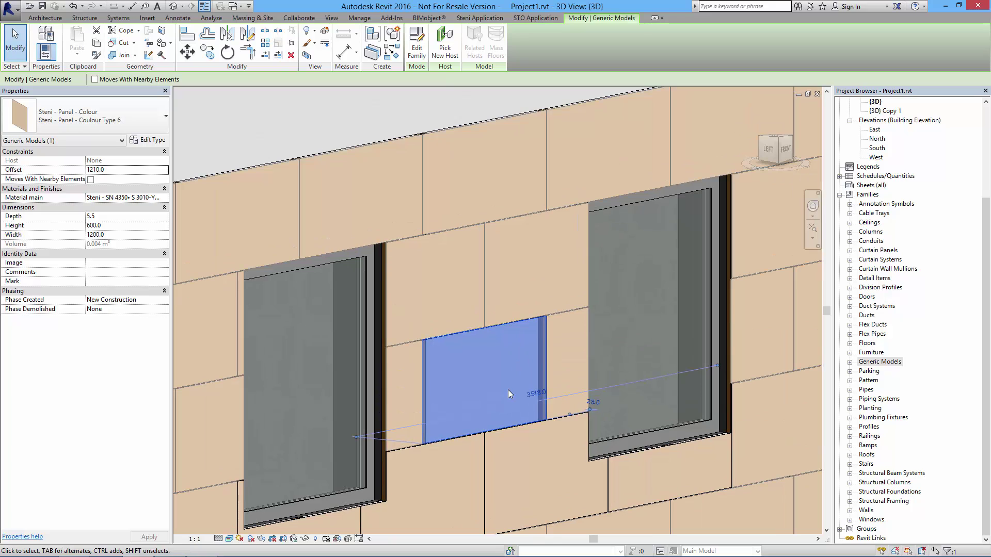
left_click(134, 236)
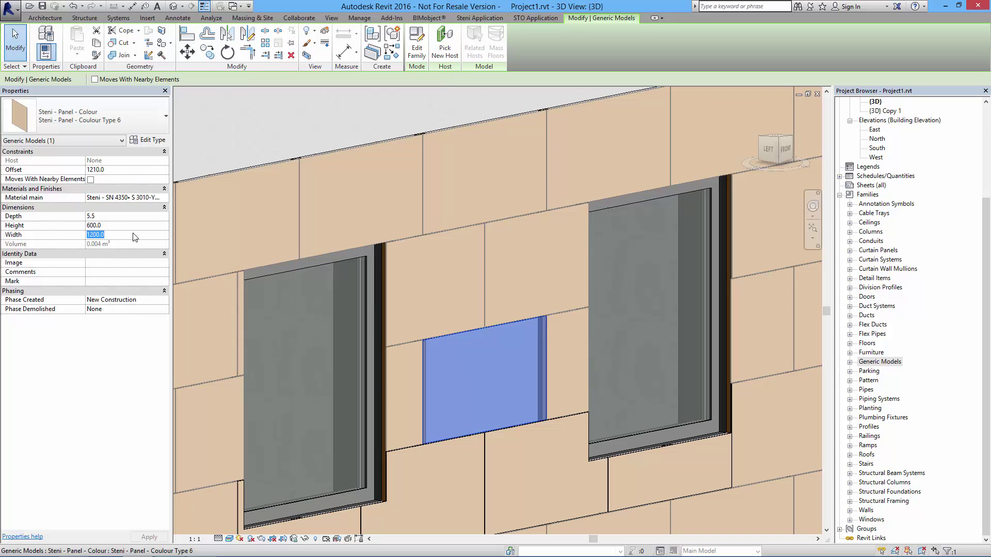
type("600.0")
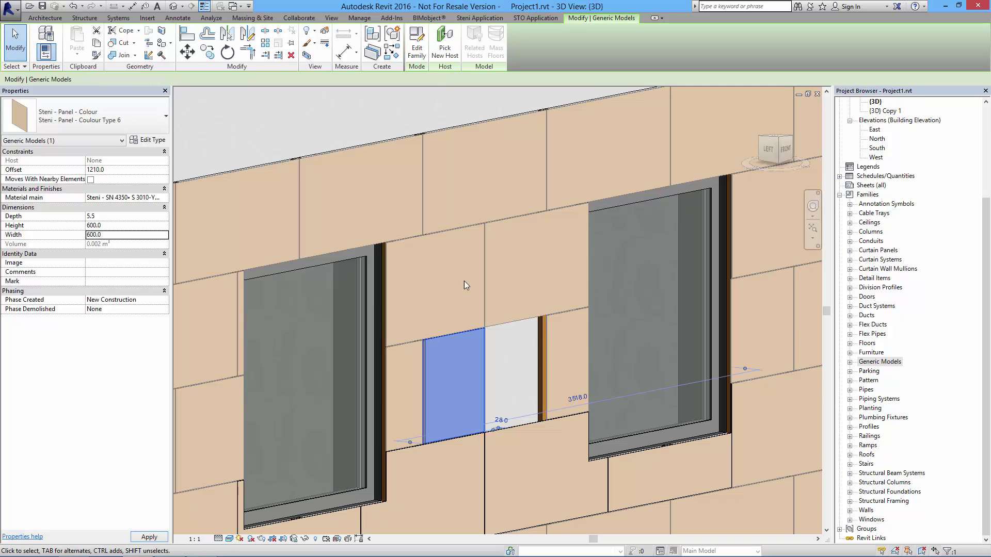
key("Escape")
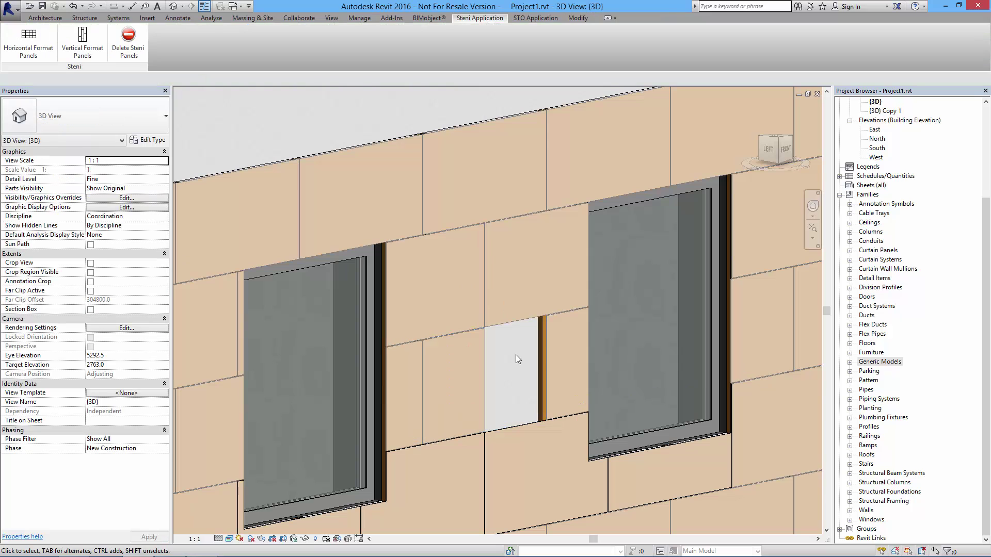
- Restore that panel's width to 1200.0 mm so it fills the gap between windows
left_click(547, 353)
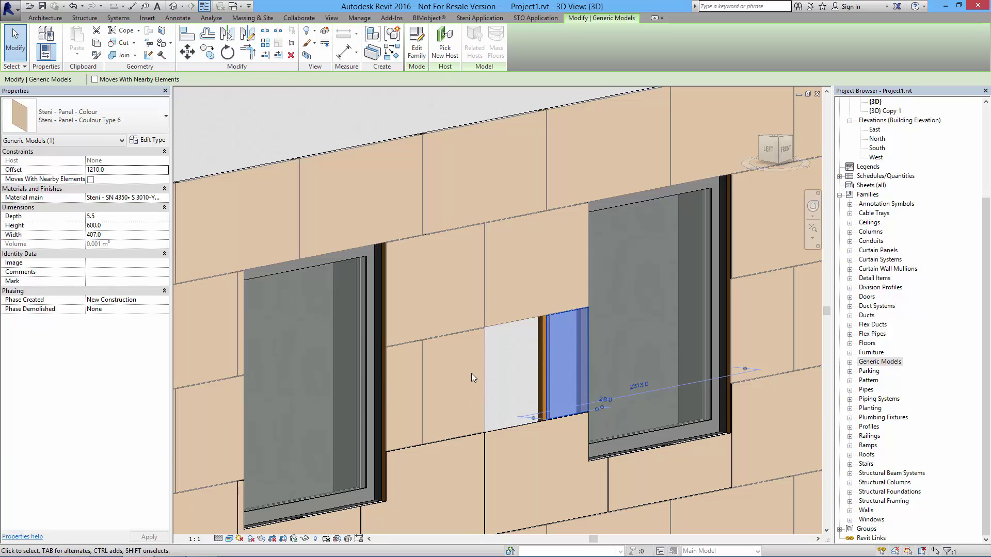
scroll(446, 356, "down", 3)
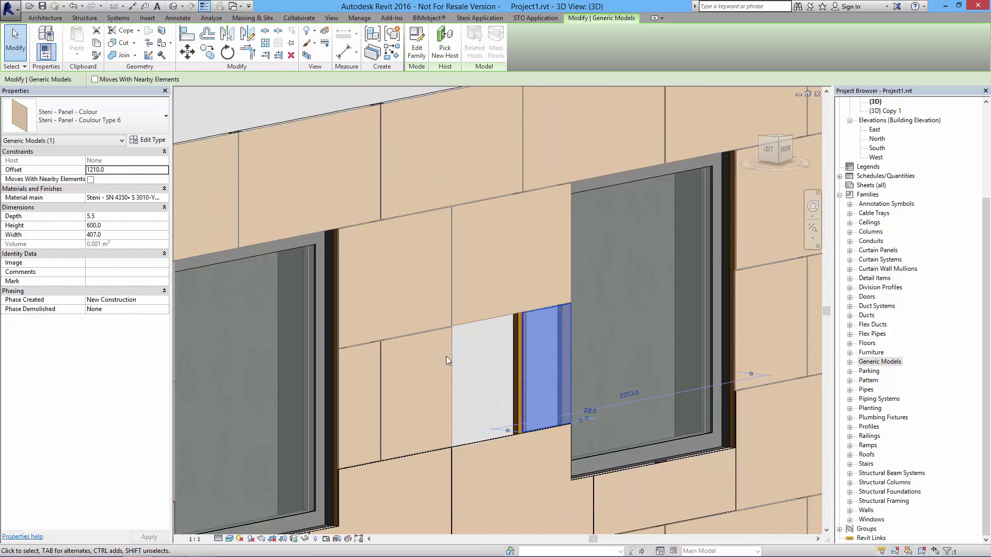
left_click(447, 355)
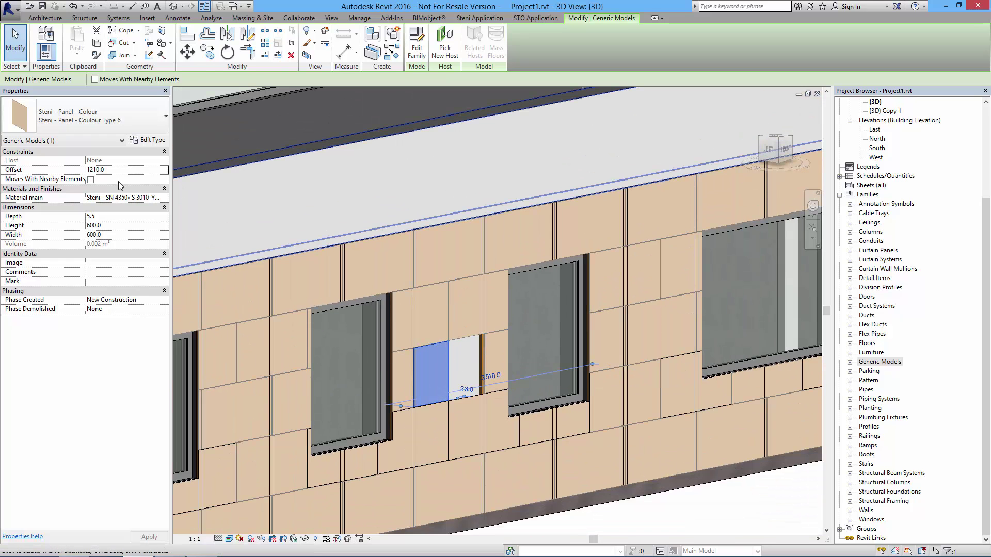
left_click(110, 233)
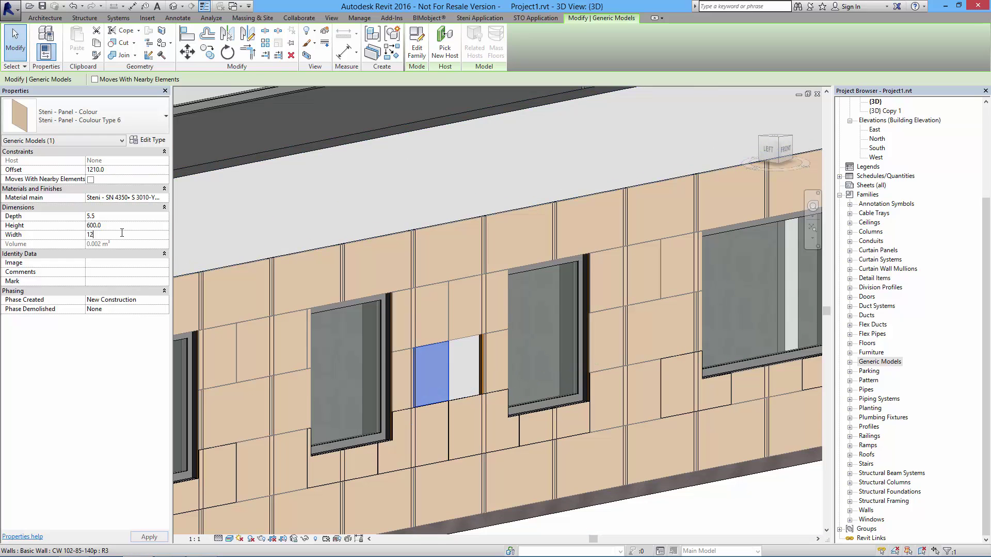
type("1200.0")
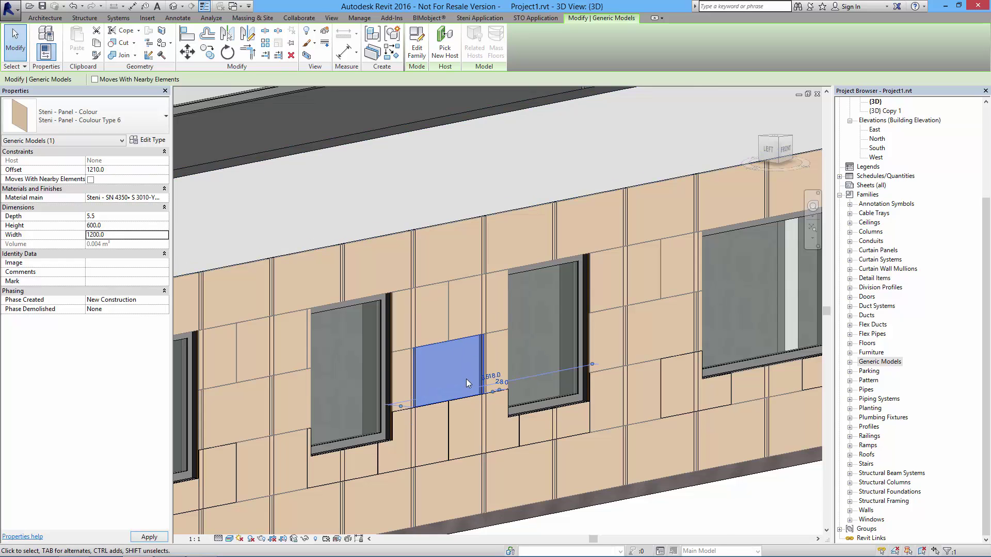
scroll(466, 379, "up", 2)
scroll(466, 379, "down", 4)
key("Escape")
middle_click_drag(415, 472, 628, 390, "shift")
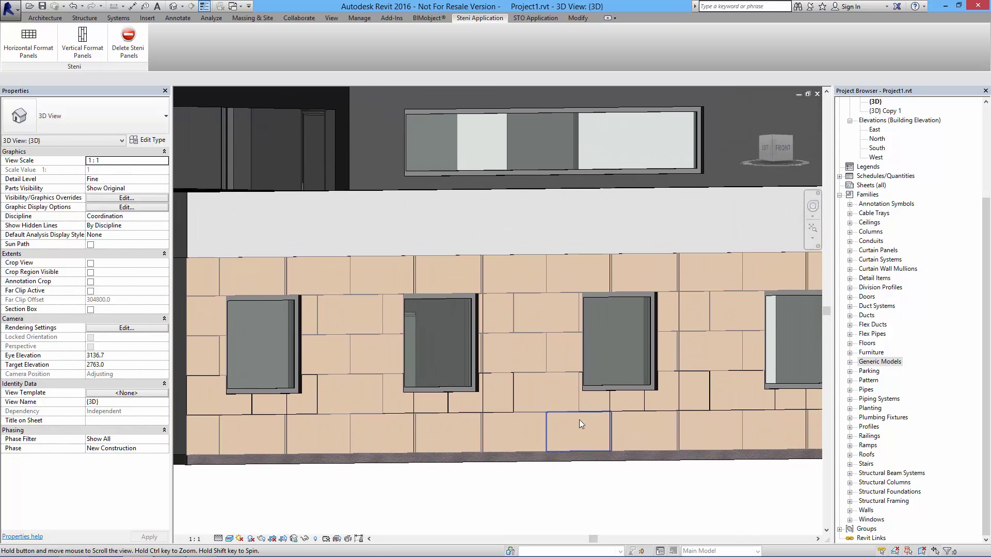
- Give six scattered facade panels the dark red Steni - SN 2008 material
middle_click_drag(579, 419, 476, 429, "shift")
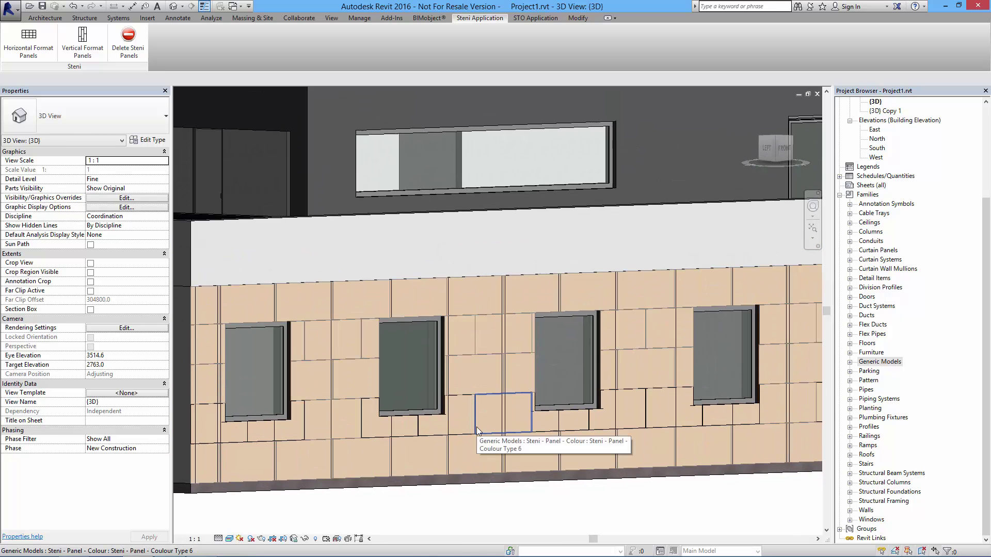
left_click(479, 393)
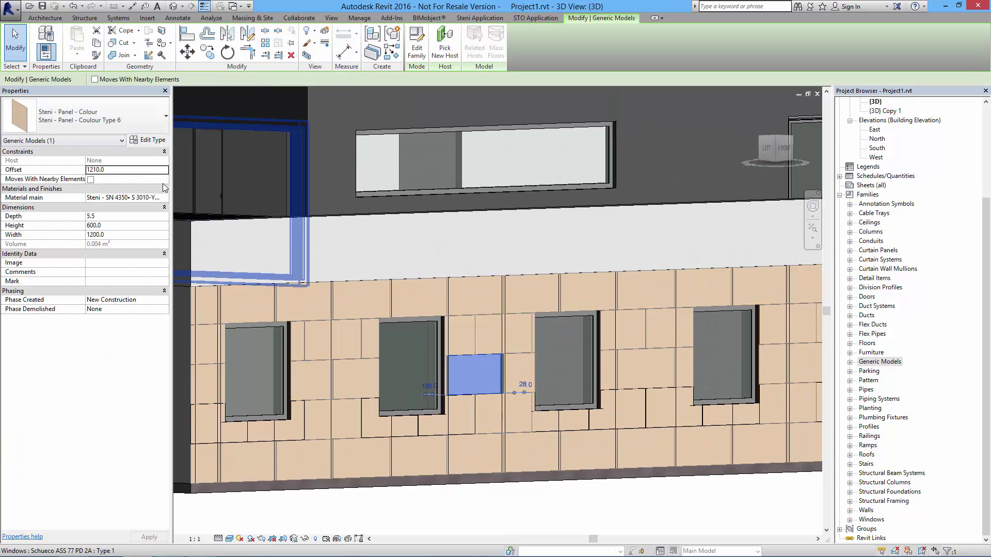
left_click(338, 357, "ctrl")
left_click(346, 438, "ctrl")
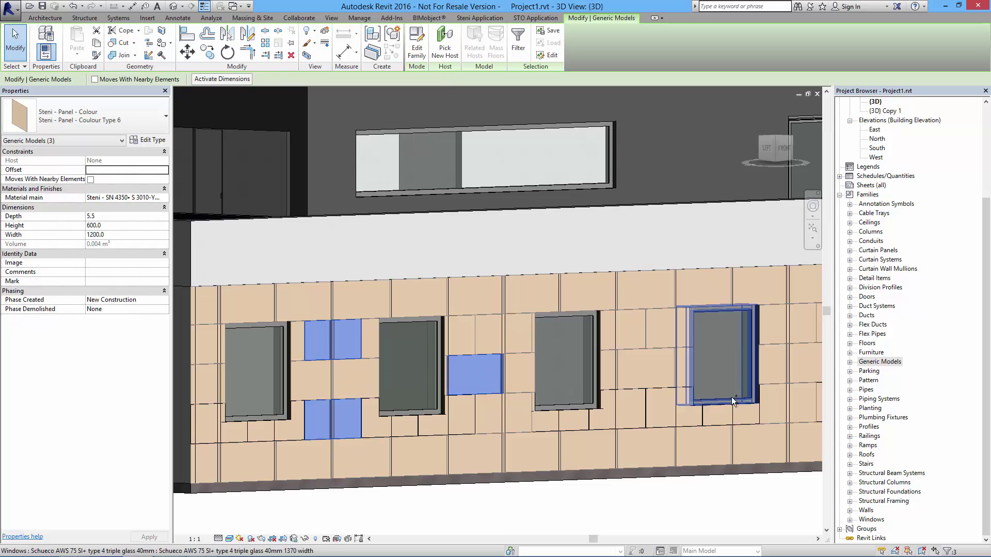
left_click(801, 339, "ctrl")
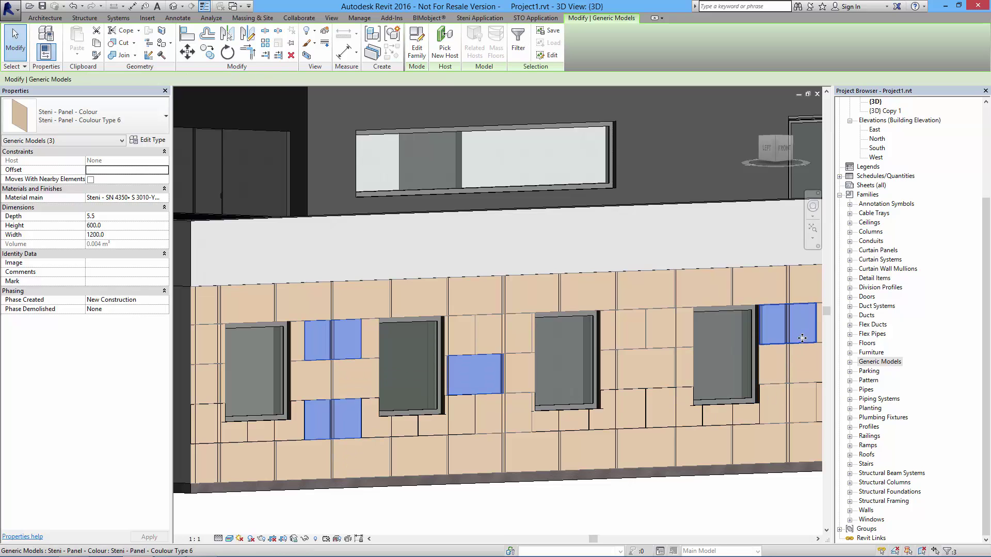
left_click(604, 274, "ctrl")
left_click(649, 434, "ctrl")
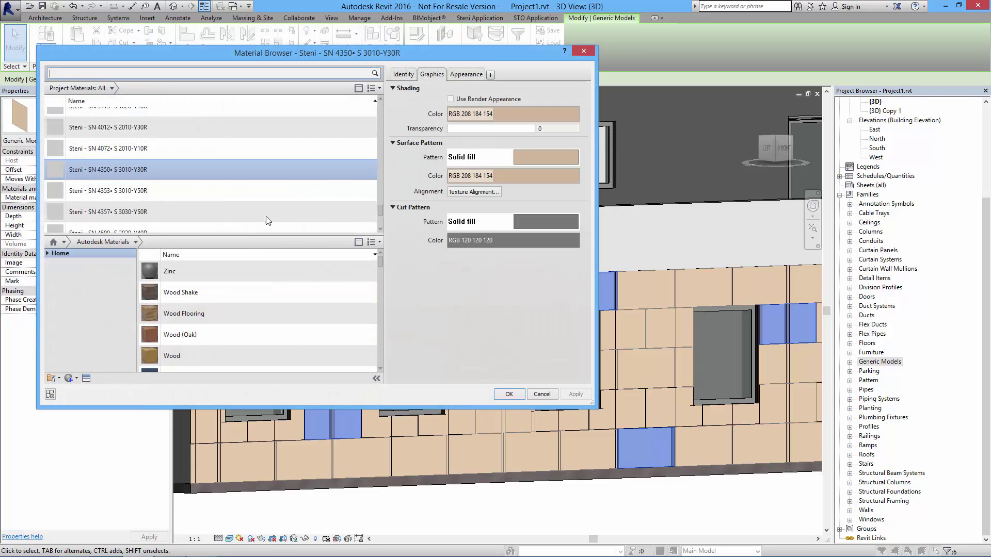
scroll(167, 144, "up", 5)
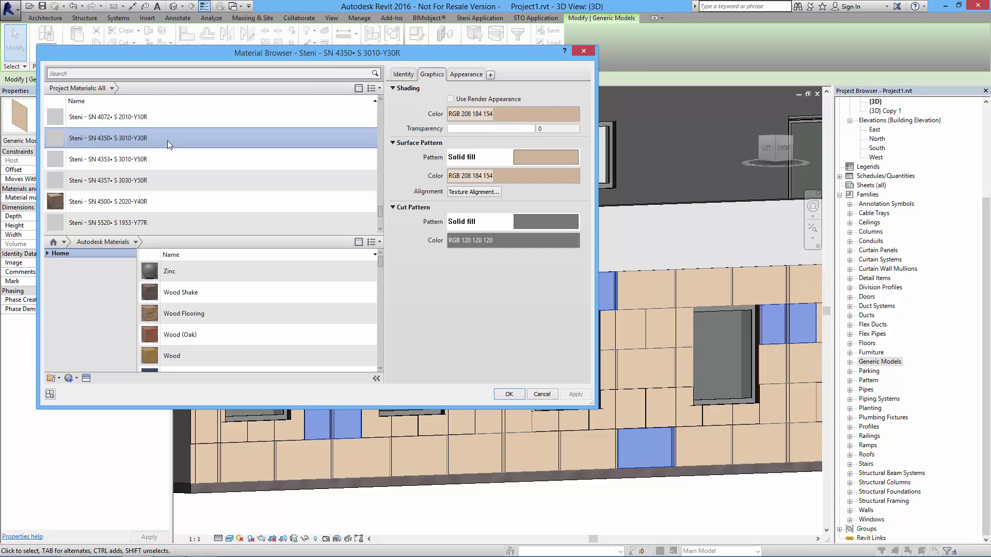
scroll(168, 144, "up", 1)
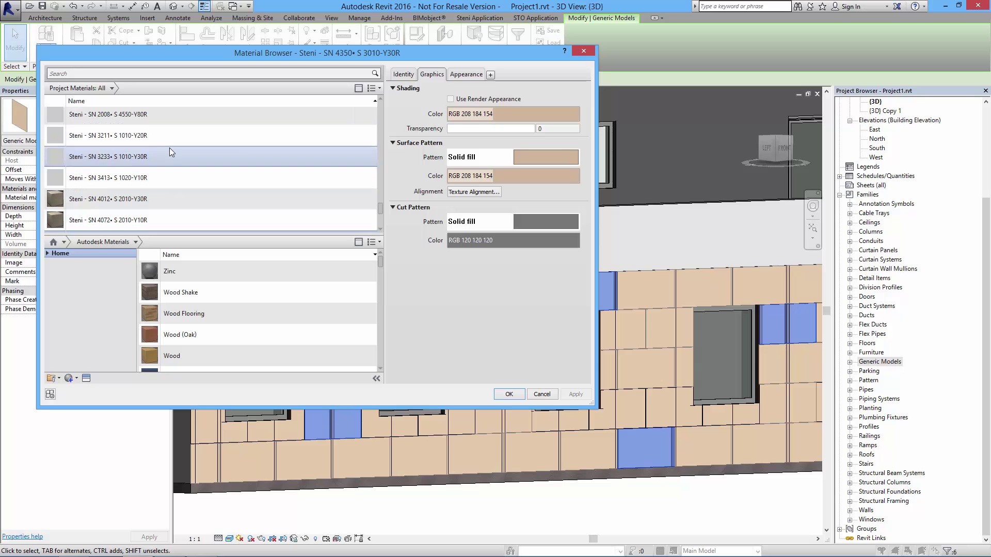
left_click(145, 122)
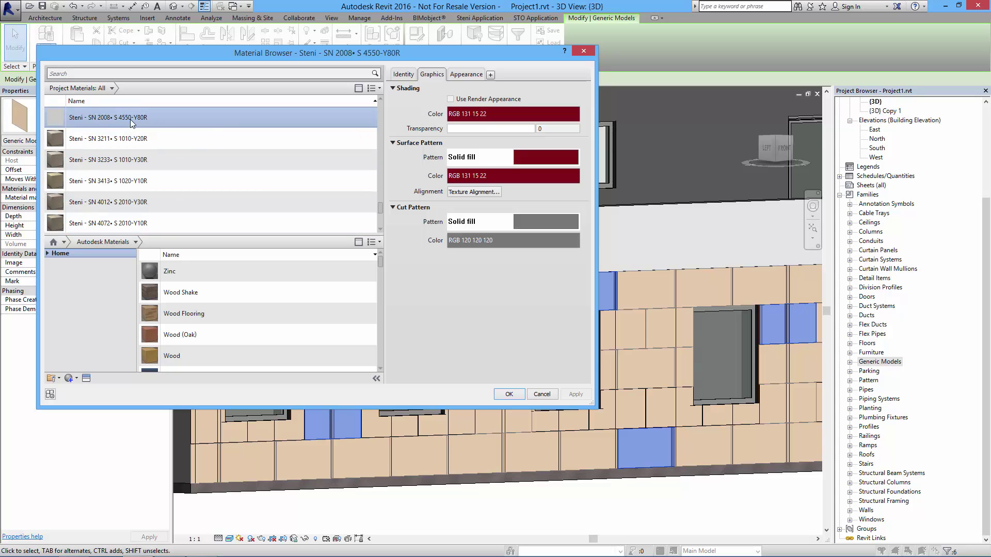
left_click(509, 394)
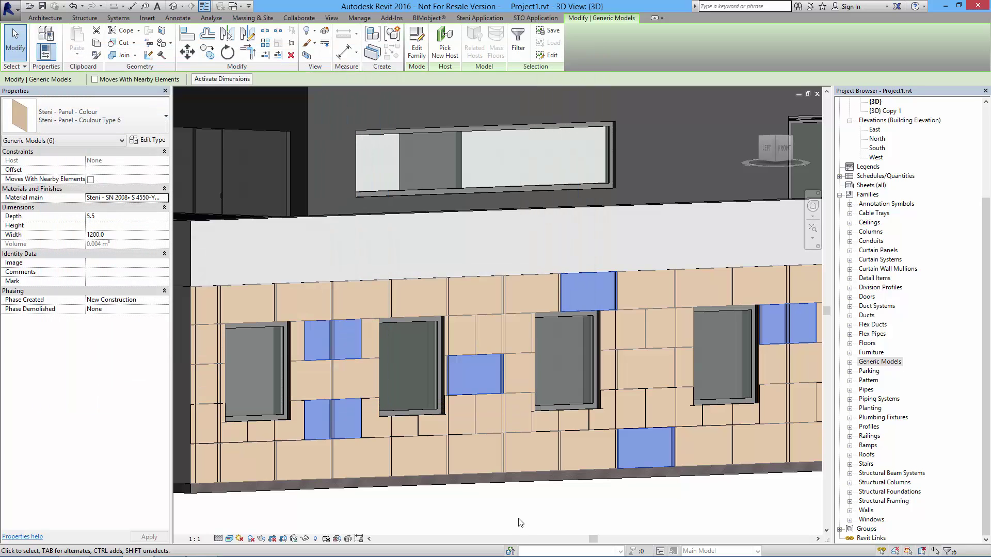
left_click(516, 525)
middle_click_drag(490, 516, 374, 413)
scroll(376, 410, "down", 5)
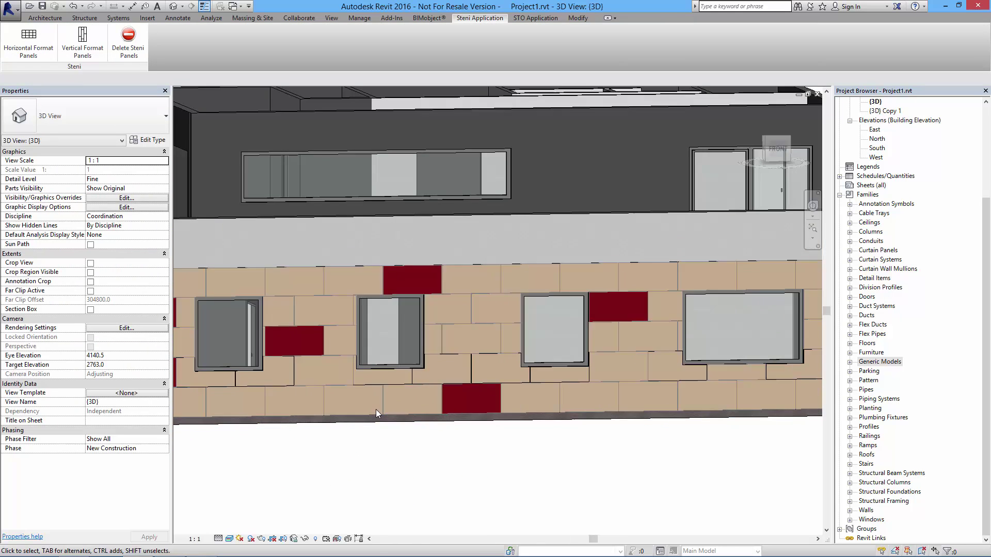
middle_click_drag(375, 462, 484, 523, "shift")
scroll(475, 468, "up", 3)
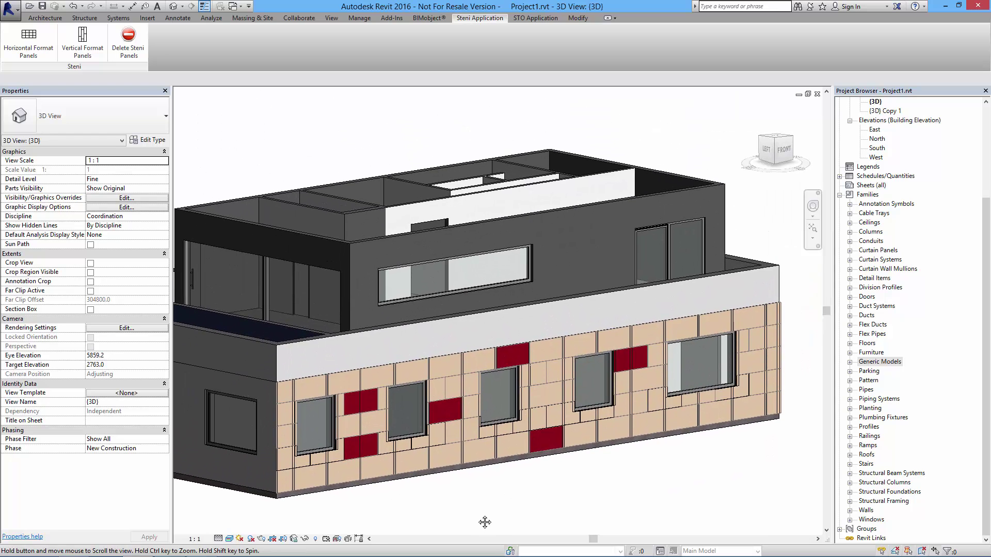